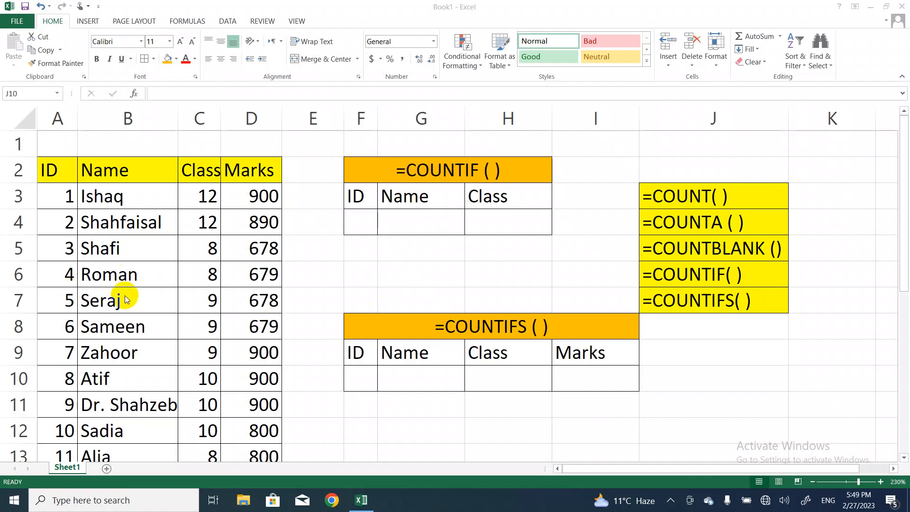
# Clear the name in cell B9, in the row with ID 7, leaving that cell blank
pyautogui.click(140, 351)
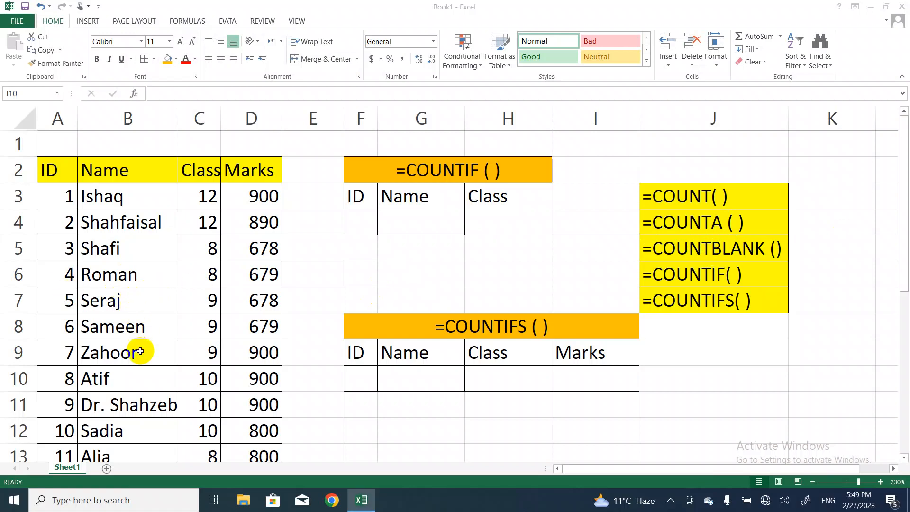
pyautogui.press('BackSpace')
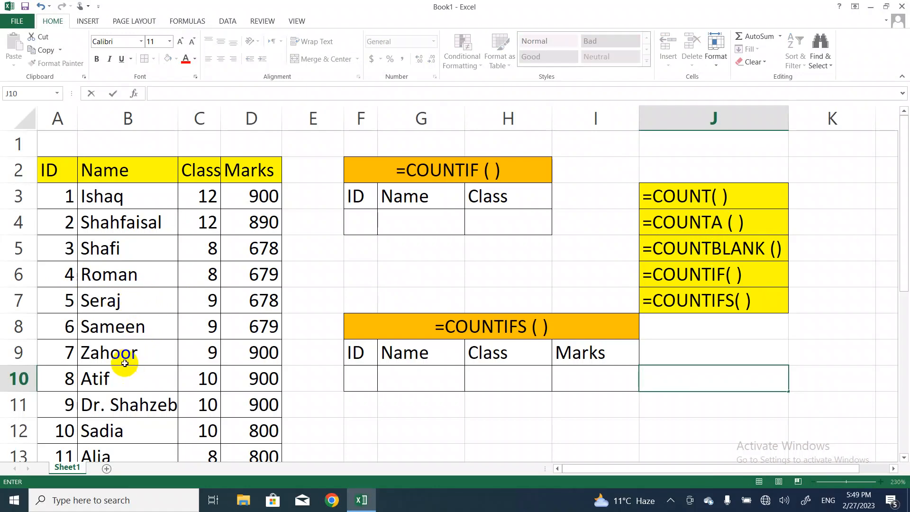
pyautogui.click(125, 362)
pyautogui.press('BackSpace')
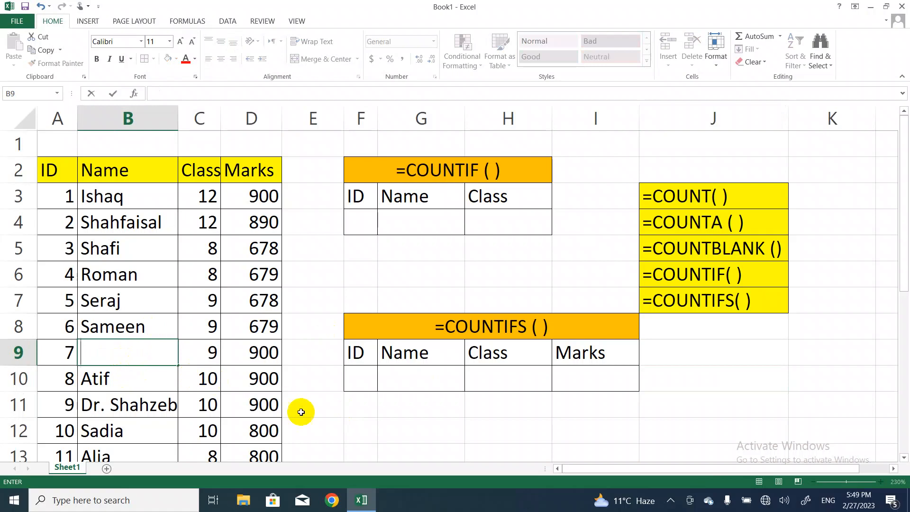
pyautogui.click(321, 424)
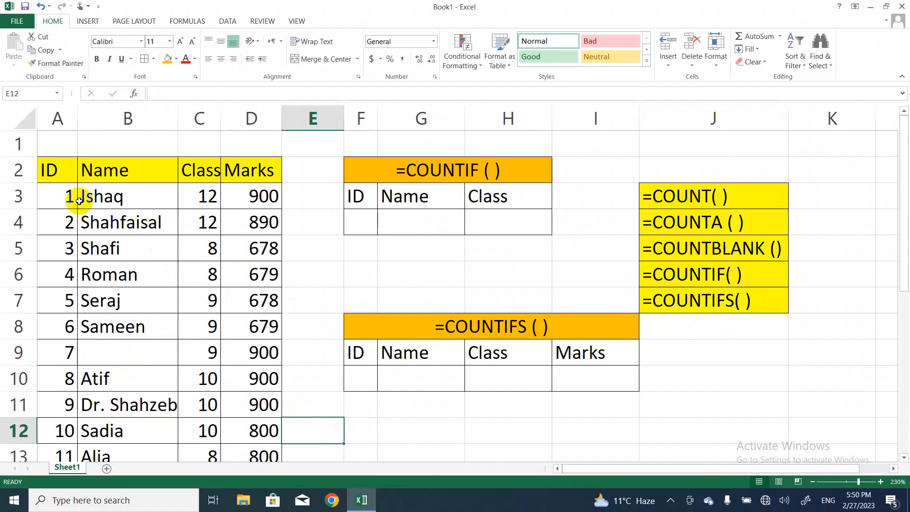
# Start a COUNT formula in cell B20, directly below the Name column
pyautogui.click(171, 454)
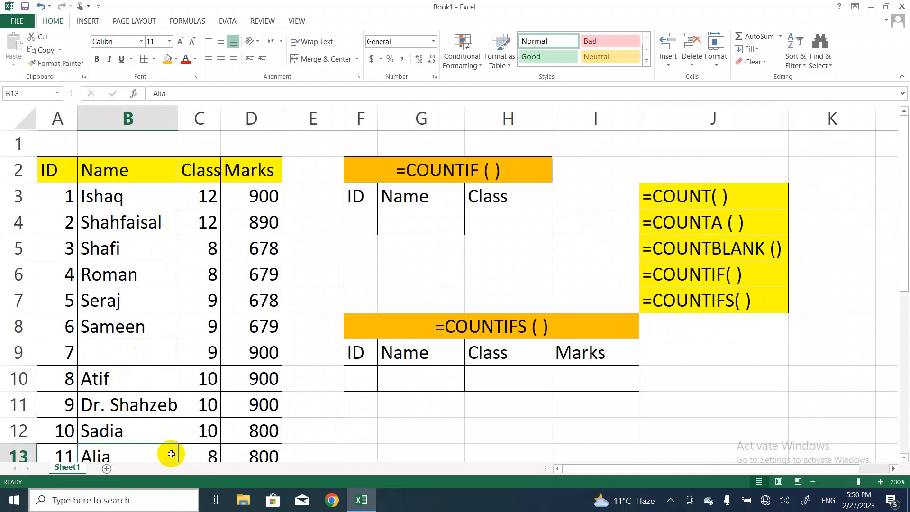
pyautogui.press('Down')
pyautogui.press('Down')
pyautogui.press('Down')
pyautogui.press('Down')
pyautogui.press('Down')
pyautogui.press('Down')
pyautogui.press('Down')
pyautogui.press('Down')
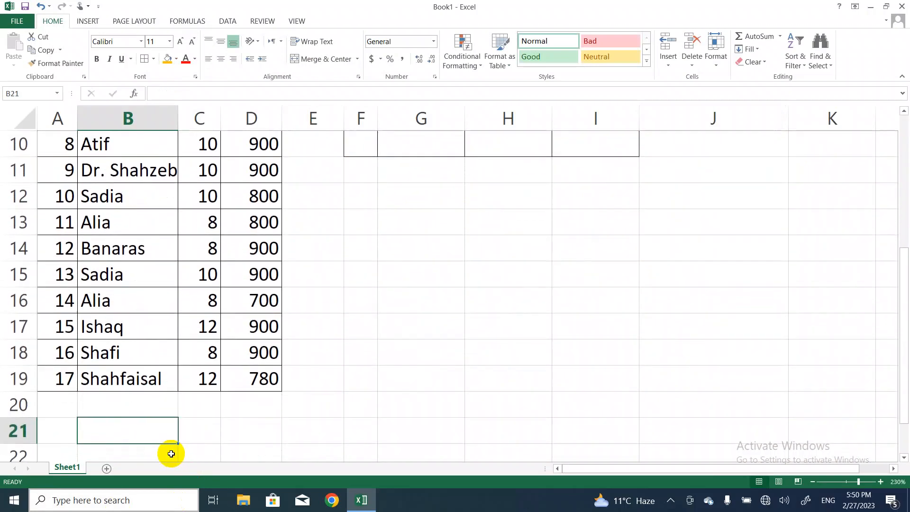
pyautogui.click(205, 410)
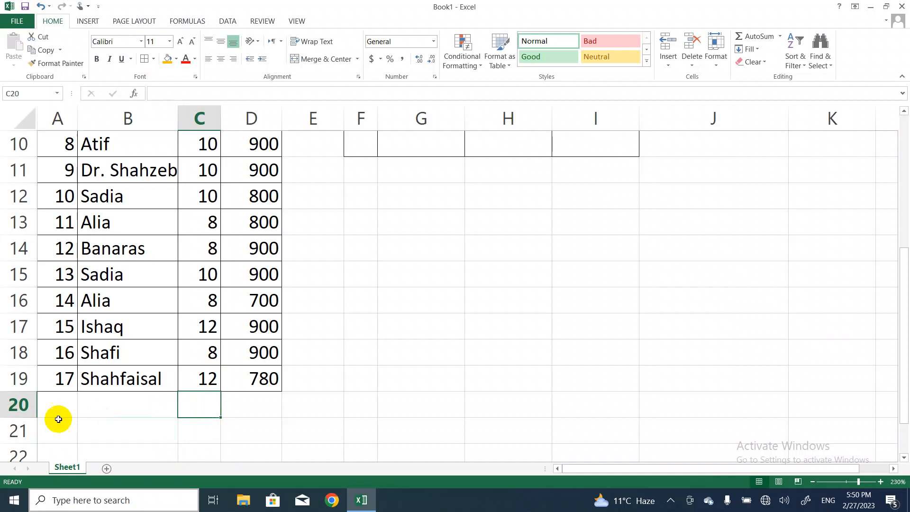
pyautogui.click(109, 406)
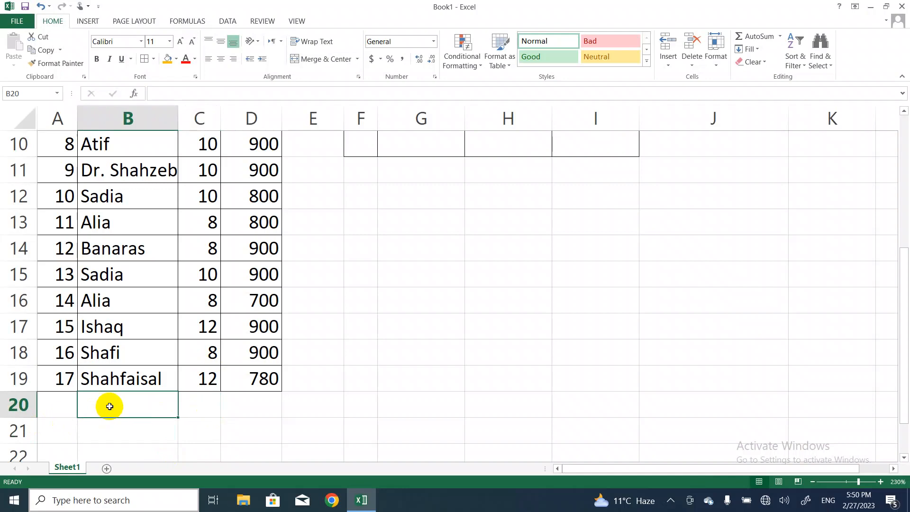
pyautogui.write('=')
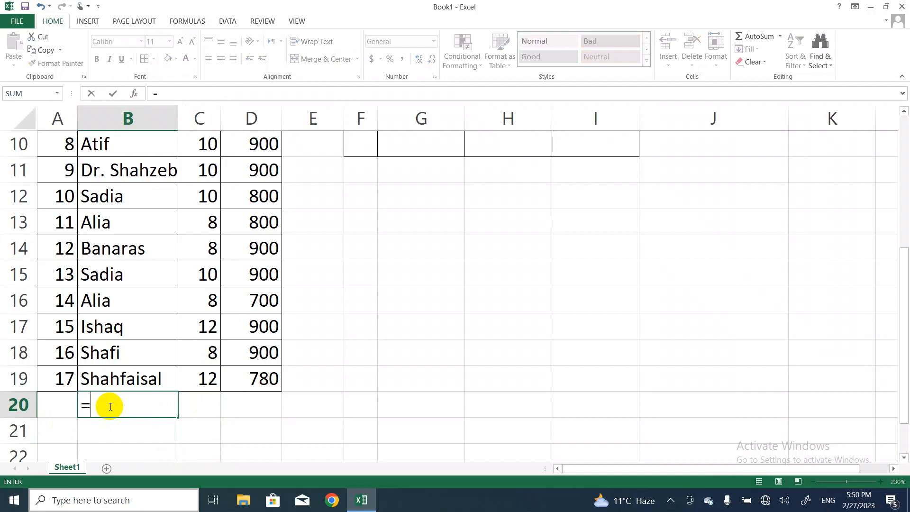
pyautogui.write('cou')
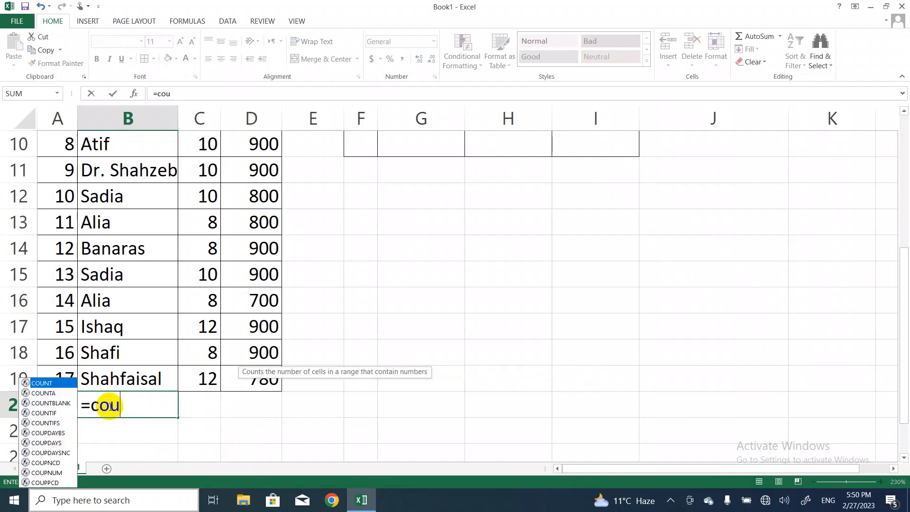
pyautogui.write('n')
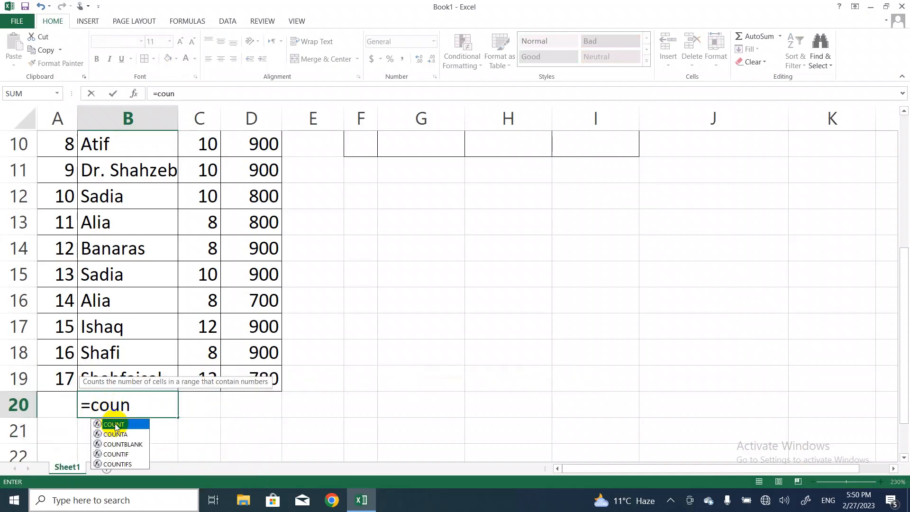
pyautogui.doubleClick(114, 425)
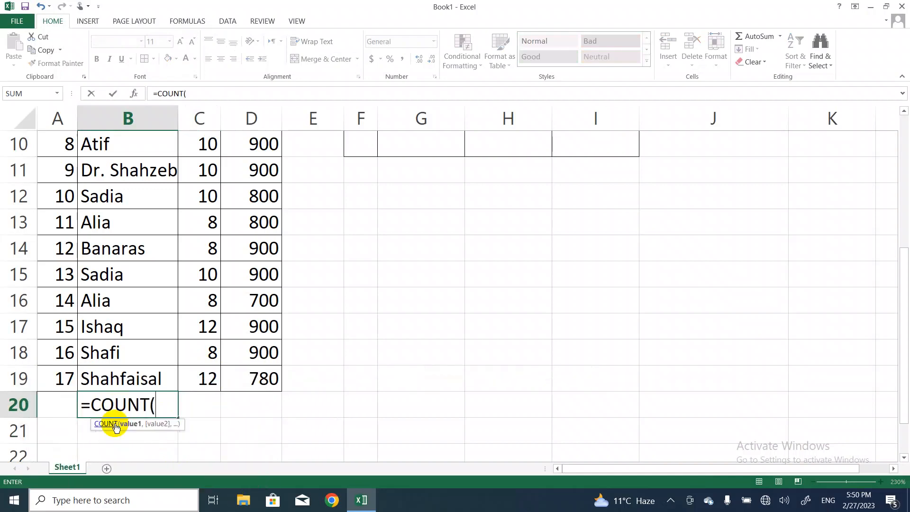
# Complete the COUNT formula in B20 with the range B3:B19 and check the entered cell
pyautogui.click(125, 376)
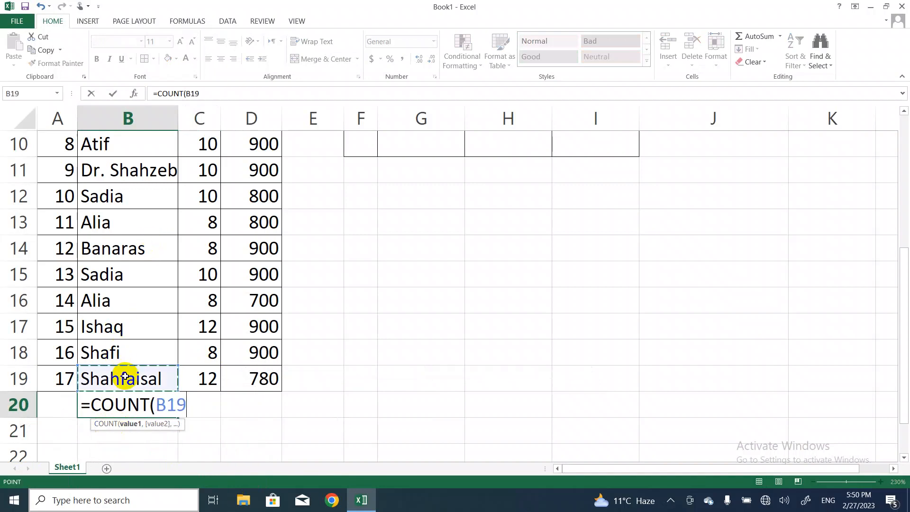
pyautogui.press('Up')
pyautogui.press('Up')
pyautogui.press('Up')
pyautogui.press('Up')
pyautogui.press('Up')
pyautogui.press('Up')
pyautogui.press('Up')
pyautogui.press('Up')
pyautogui.press('Up')
pyautogui.press('Up')
pyautogui.press('Up')
pyautogui.press('Up')
pyautogui.press('Up')
pyautogui.press('Up')
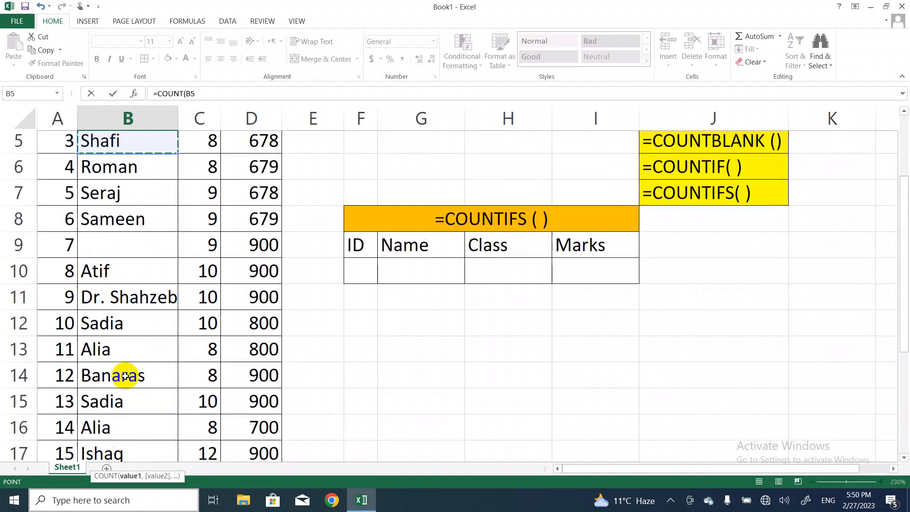
pyautogui.press('Up')
pyautogui.press('Up')
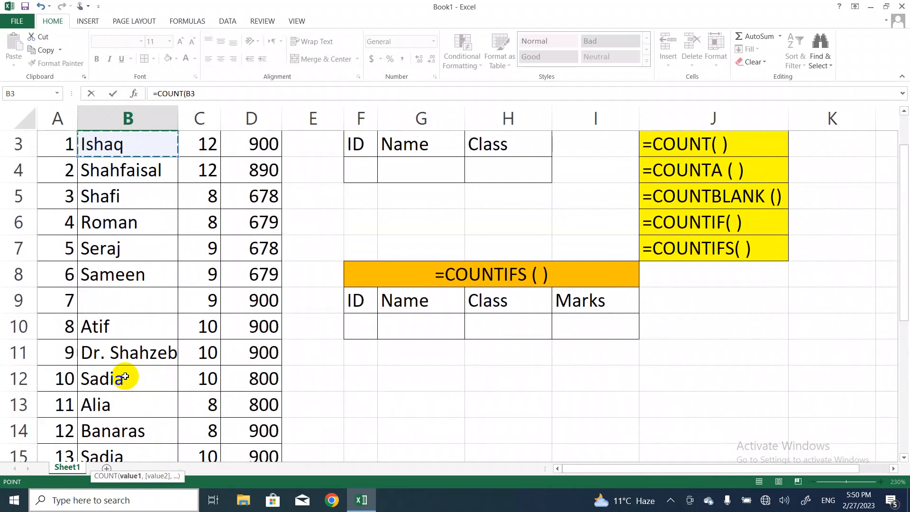
pyautogui.hotkey('shift', 'Down')
pyautogui.hotkey('shift', 'Down')
pyautogui.hotkey('shift', 'Down')
pyautogui.hotkey('shift', 'Down')
pyautogui.hotkey('shift', 'Down')
pyautogui.hotkey('shift', 'Down')
pyautogui.hotkey('shift', 'Down')
pyautogui.hotkey('shift', 'Down')
pyautogui.hotkey('shift', 'Down')
pyautogui.hotkey('shift', 'Down')
pyautogui.hotkey('shift', 'Down')
pyautogui.hotkey('shift', 'Down')
pyautogui.hotkey('shift', 'Down')
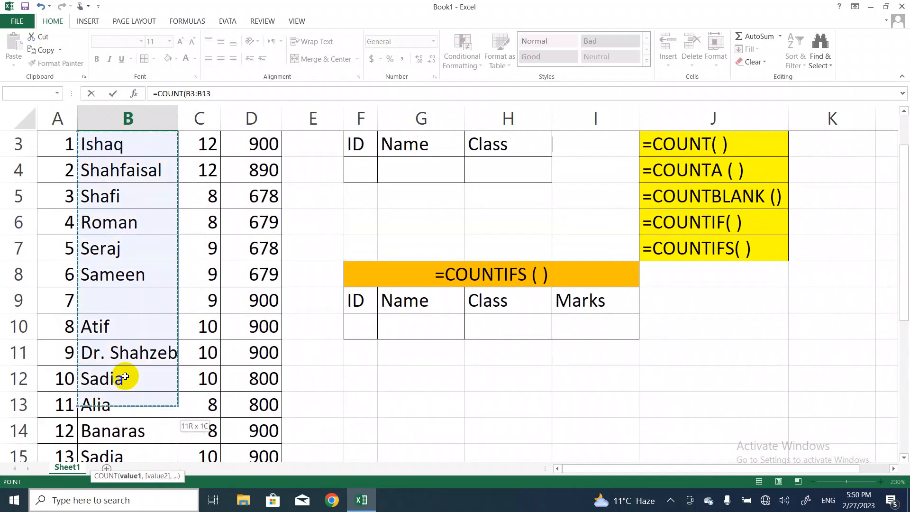
pyautogui.hotkey('shift', 'Down')
pyautogui.hotkey('shift', 'Down')
pyautogui.hotkey('shift', 'Down')
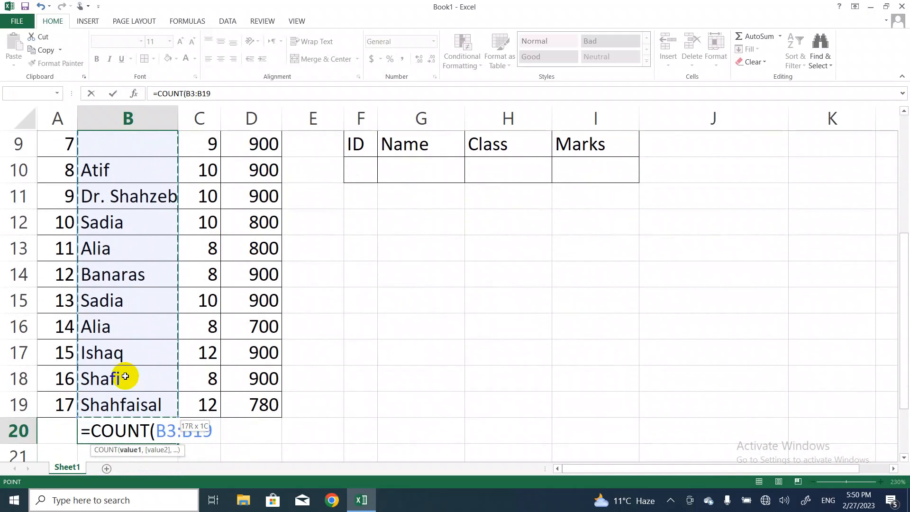
pyautogui.write(')')
pyautogui.press('Return')
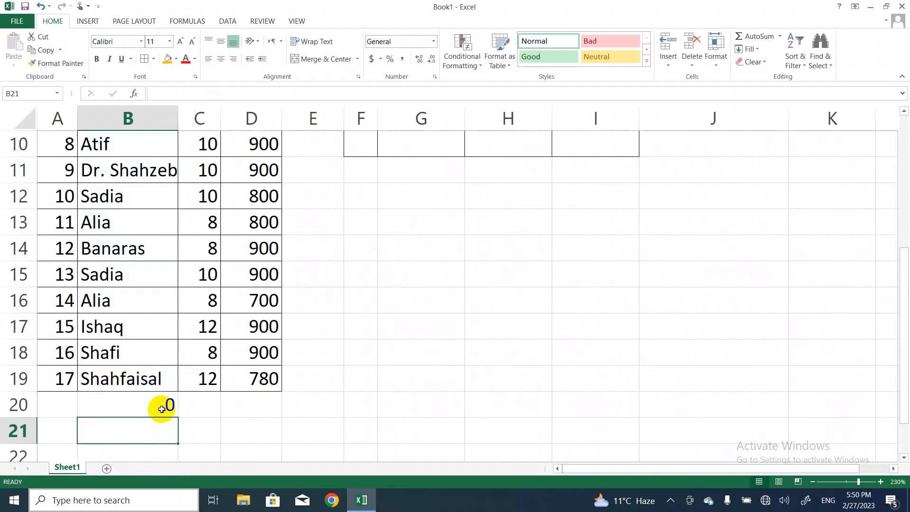
pyautogui.click(161, 406)
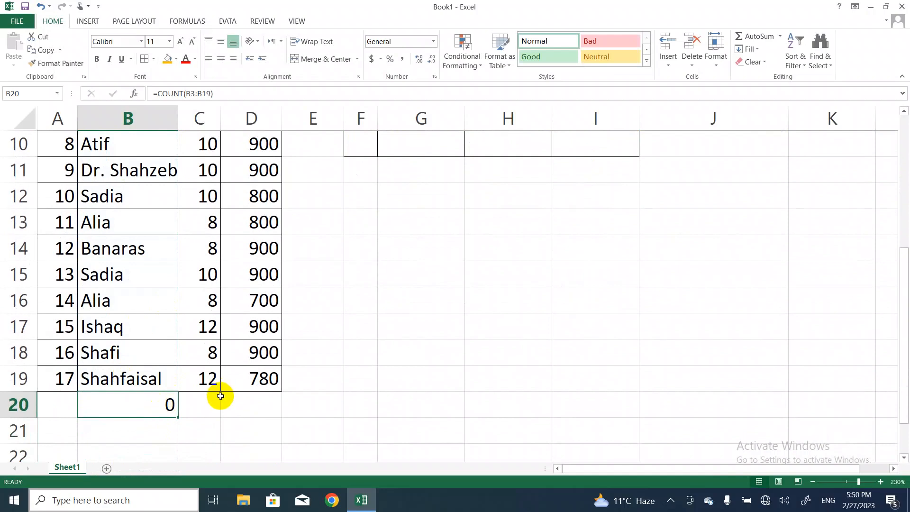
# Start a COUNT formula in cell C20, directly below the Class column
pyautogui.click(216, 413)
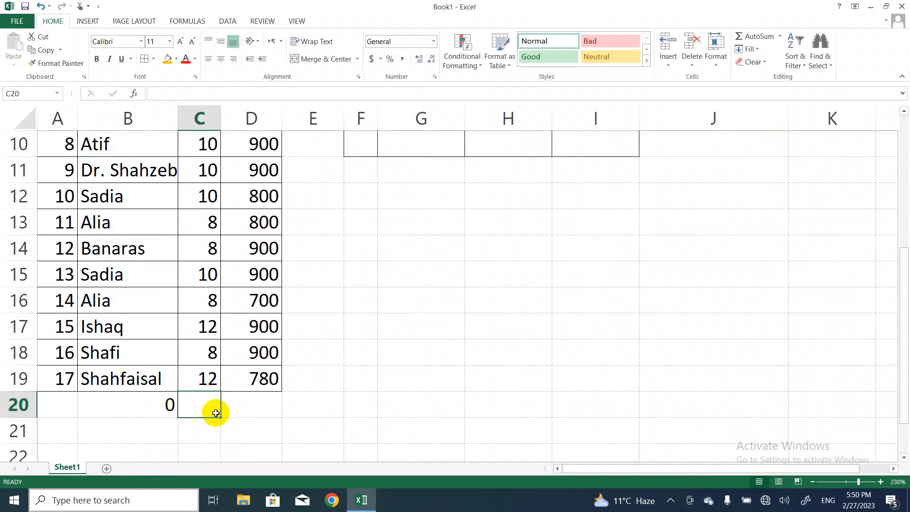
pyautogui.write('=')
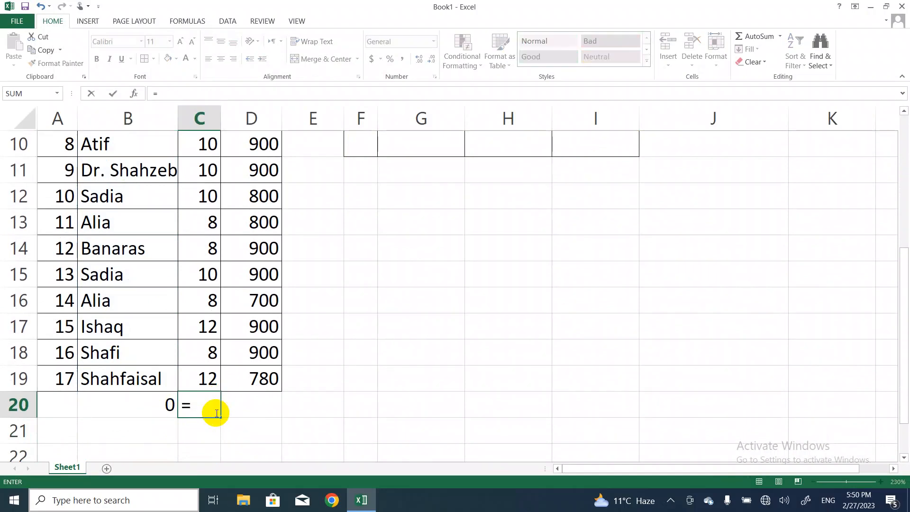
pyautogui.write('cou')
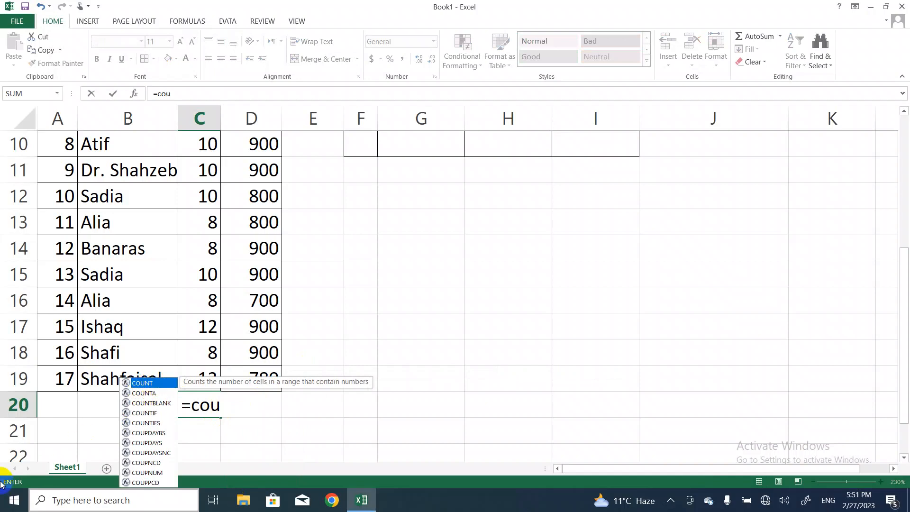
pyautogui.click(149, 384)
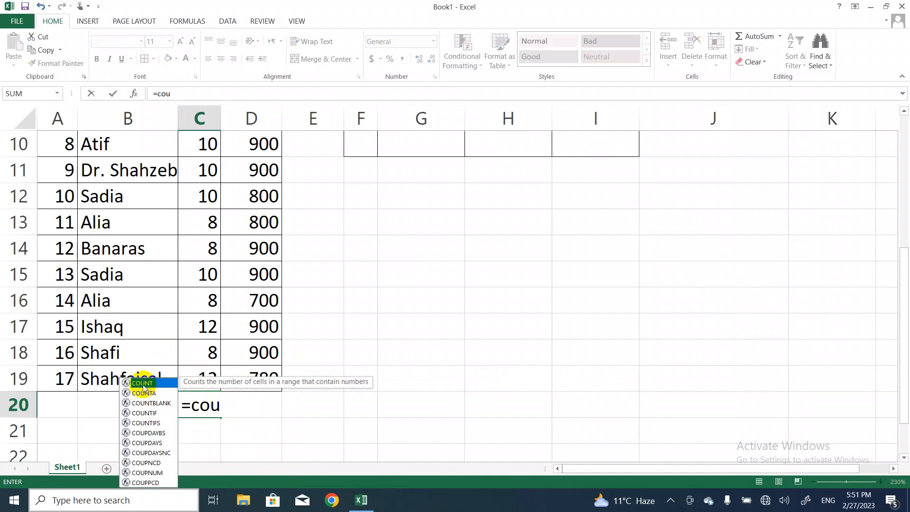
pyautogui.doubleClick(142, 383)
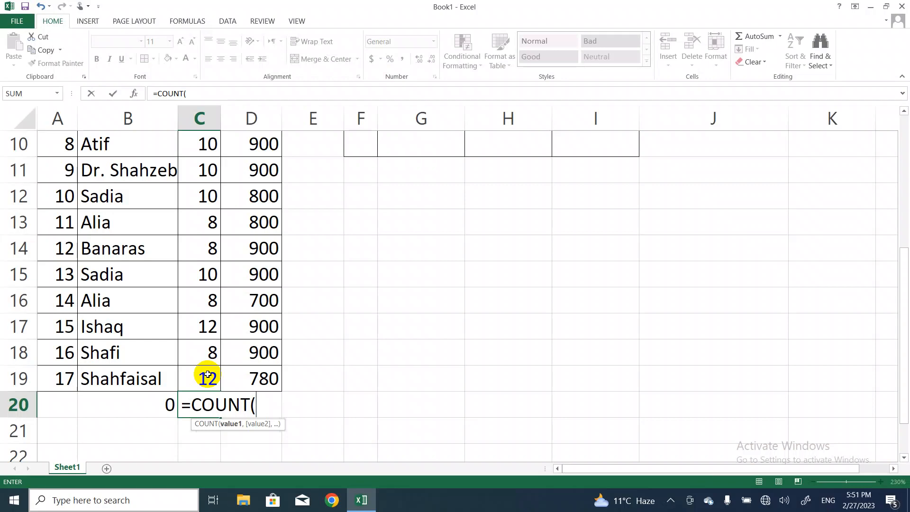
# Complete the COUNT formula in C20 with the range C3:C19
pyautogui.click(208, 375)
pyautogui.press('Up')
pyautogui.press('Up')
pyautogui.press('Up')
pyautogui.press('Up')
pyautogui.press('Up')
pyautogui.press('Up')
pyautogui.press('Up')
pyautogui.press('Up')
pyautogui.press('Up')
pyautogui.press('Up')
pyautogui.press('Up')
pyautogui.press('Up')
pyautogui.press('Up')
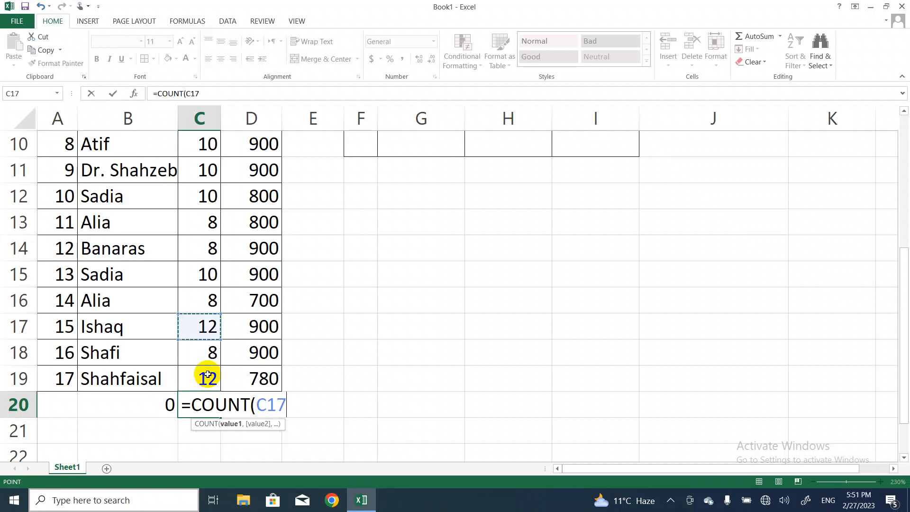
pyautogui.press('Up')
pyautogui.press('Up')
pyautogui.press('Up')
pyautogui.press('Up')
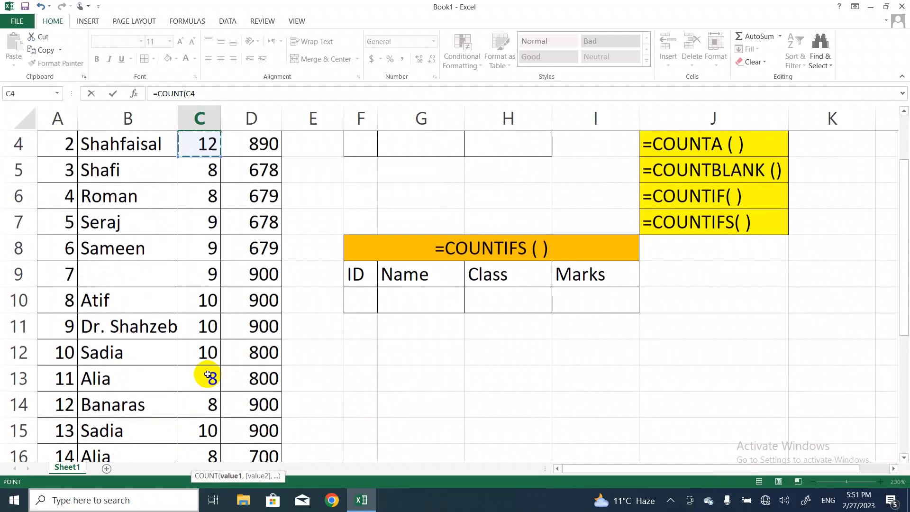
pyautogui.press('Down')
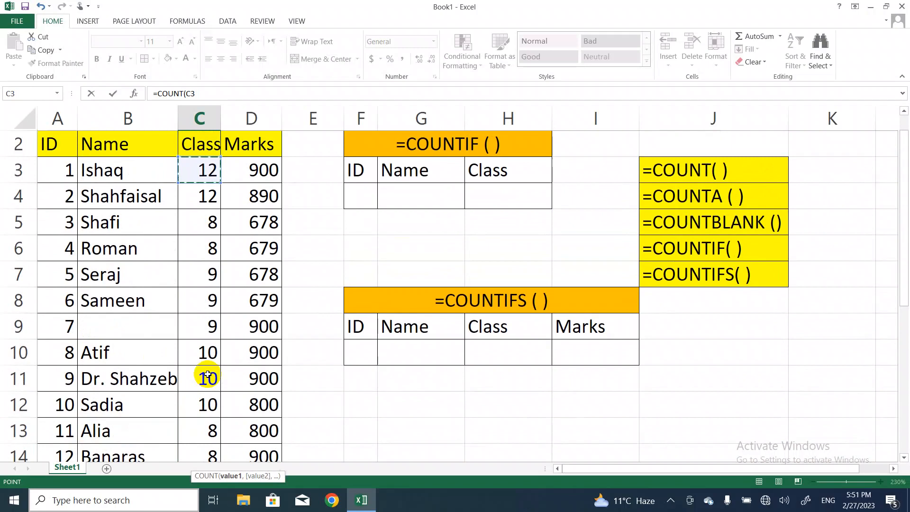
pyautogui.hotkey('shift', 'Down')
pyautogui.hotkey('shift', 'Down')
pyautogui.hotkey('shift', 'Down')
pyautogui.hotkey('shift', 'Down')
pyautogui.hotkey('shift', 'Down')
pyautogui.hotkey('shift', 'Down')
pyautogui.hotkey('shift', 'Down')
pyautogui.hotkey('shift', 'Down')
pyautogui.hotkey('shift', 'Down')
pyautogui.hotkey('shift', 'Down')
pyautogui.hotkey('shift', 'Down')
pyautogui.hotkey('shift', 'Down')
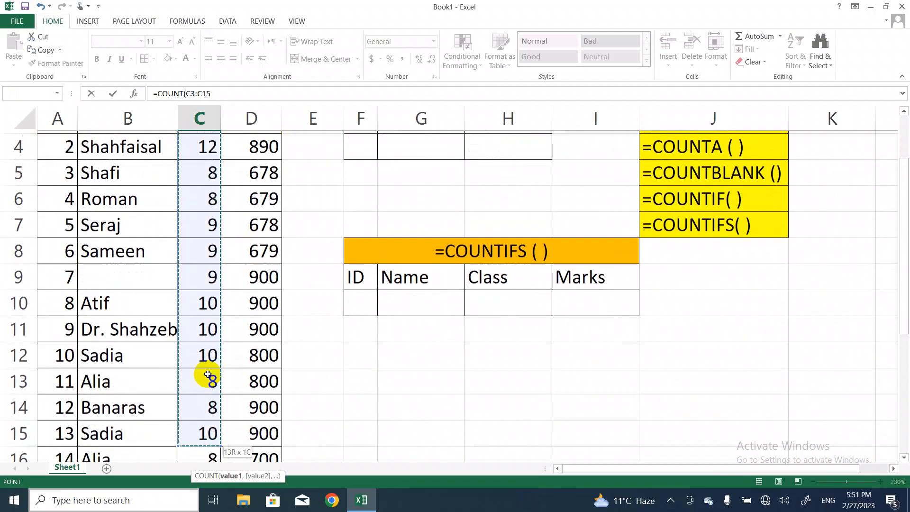
pyautogui.hotkey('shift', 'Down')
pyautogui.hotkey('shift', 'Down')
pyautogui.hotkey('shift', 'Down')
pyautogui.hotkey('shift', 'Down')
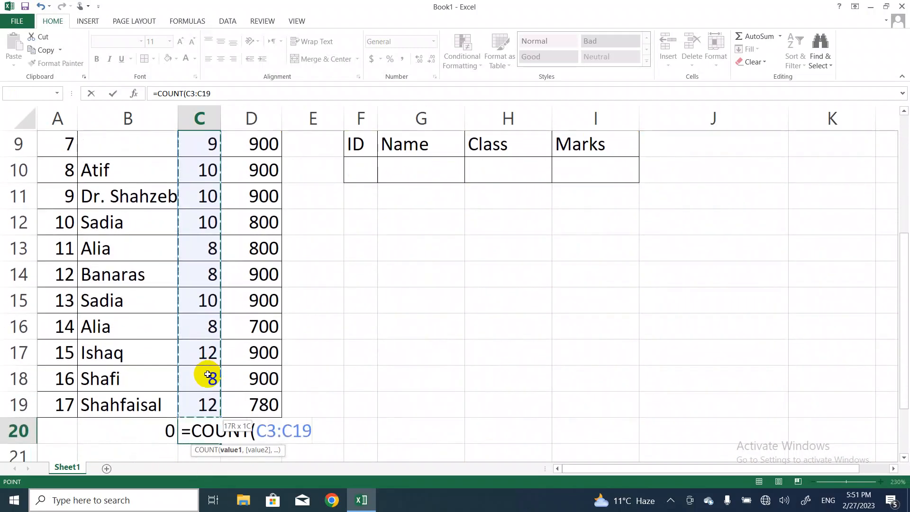
pyautogui.write(')')
pyautogui.press('Return')
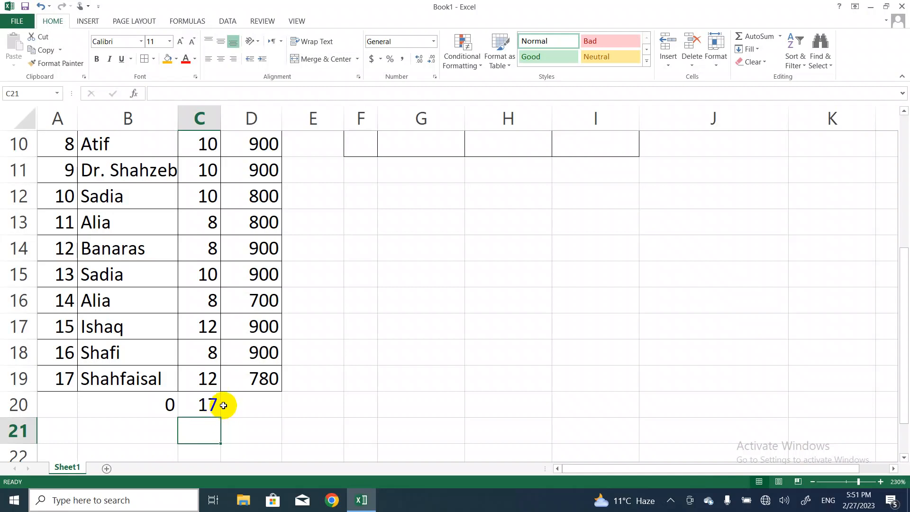
# Change the function in B20 from COUNT to COUNTA, so the formula reads =COUNTA(B3:B19)
pyautogui.doubleClick(167, 404)
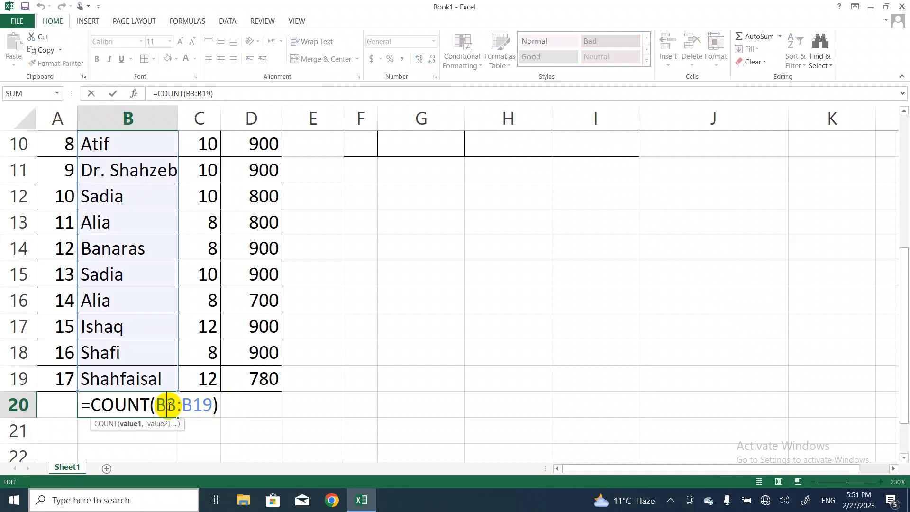
pyautogui.click(149, 403)
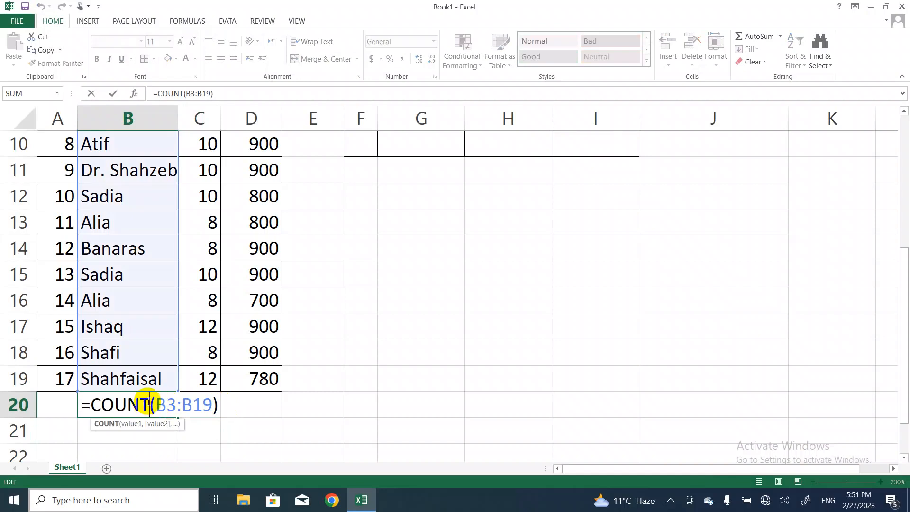
pyautogui.write('A')
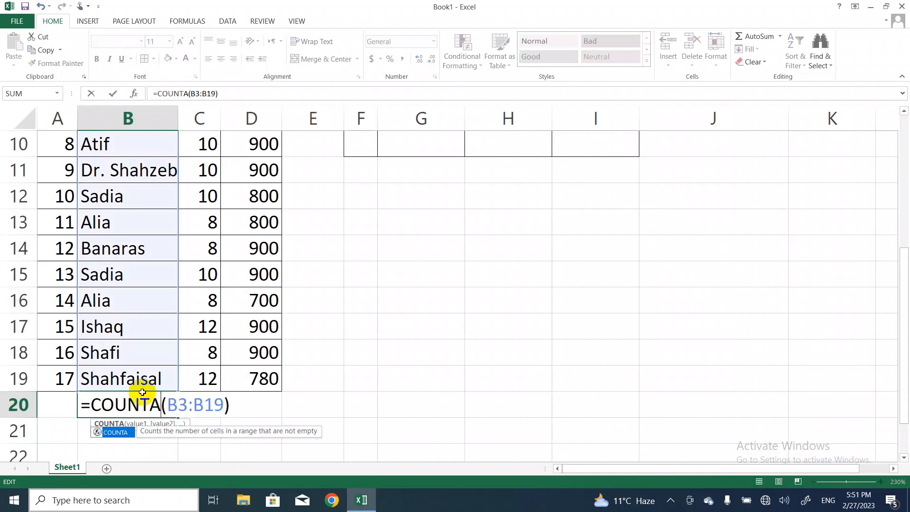
pyautogui.click(240, 404)
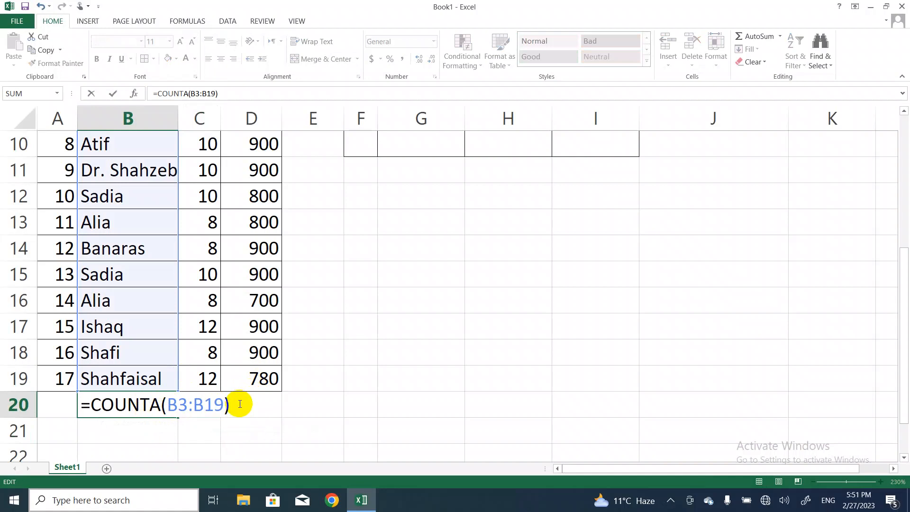
pyautogui.press('Return')
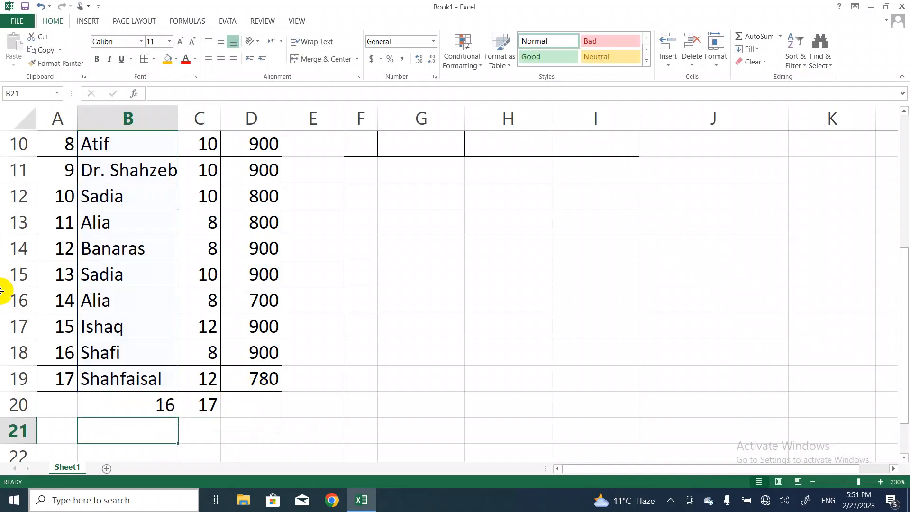
# Fill the blank Name cell B9 with the student's name for ID 7
pyautogui.click(160, 222)
pyautogui.press('Up')
pyautogui.press('Up')
pyautogui.press('Up')
pyautogui.press('Up')
pyautogui.press('Up')
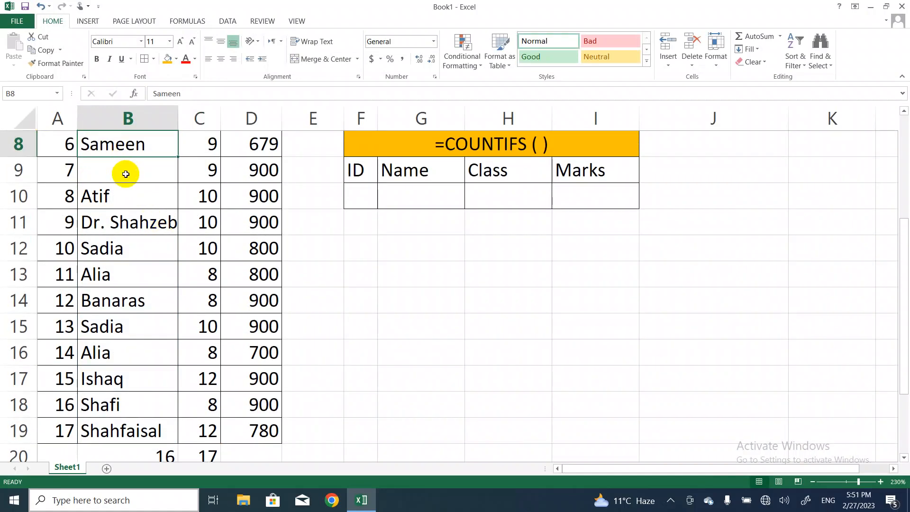
pyautogui.click(126, 174)
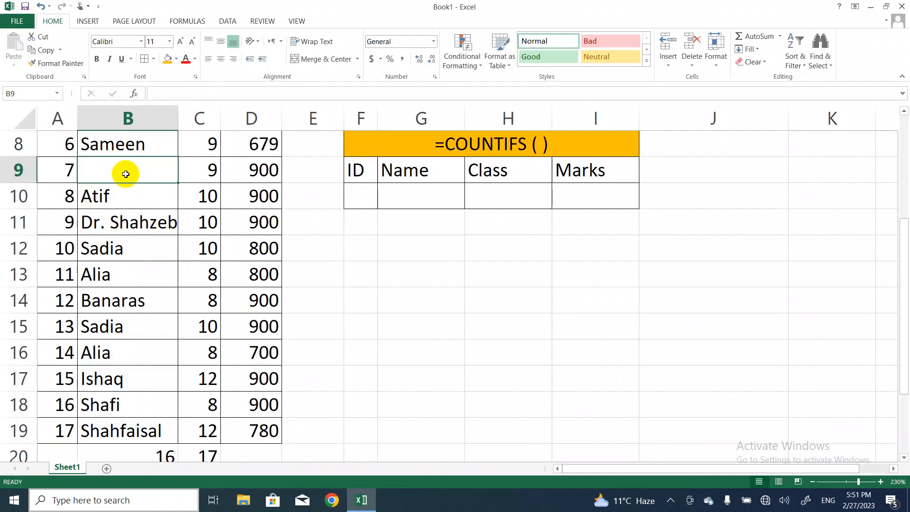
pyautogui.write('Sadia')
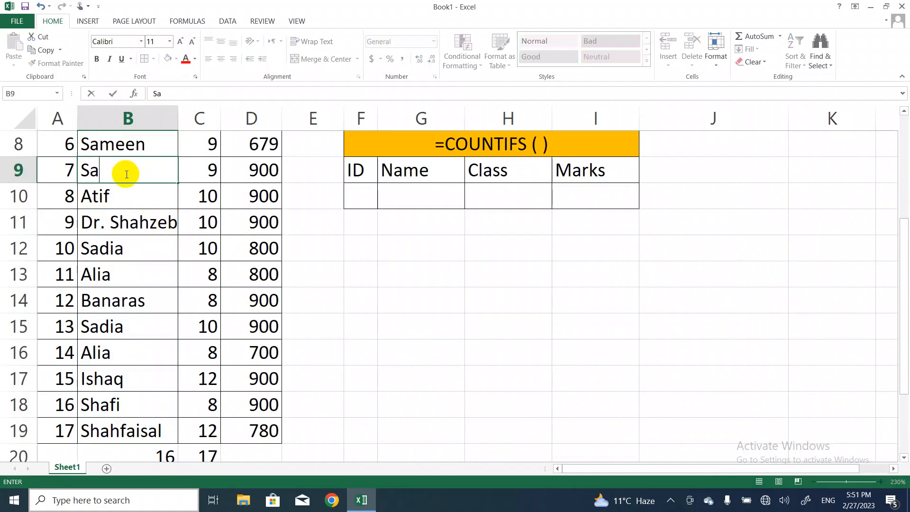
pyautogui.click(324, 374)
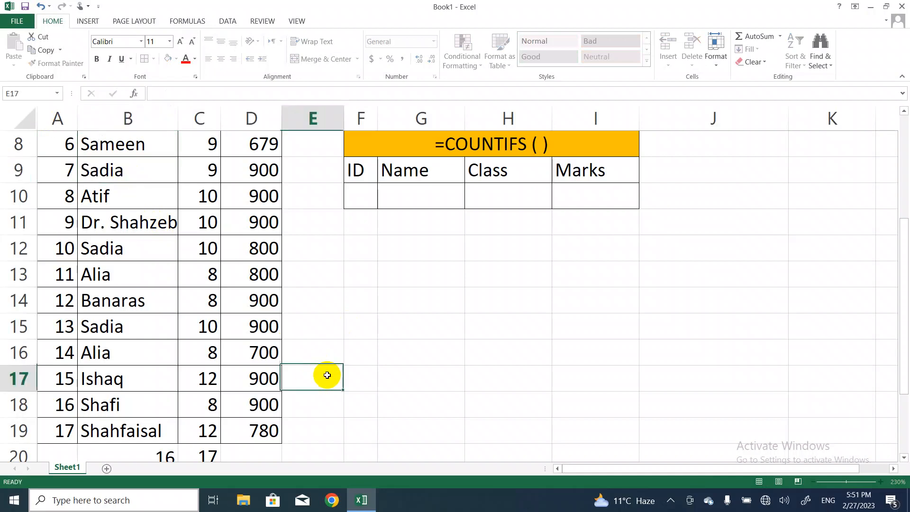
# Review the counts in B20 and C20 and the list of counting functions in column J
pyautogui.click(195, 449)
pyautogui.scroll(-1, 194, 445)
pyautogui.click(195, 441)
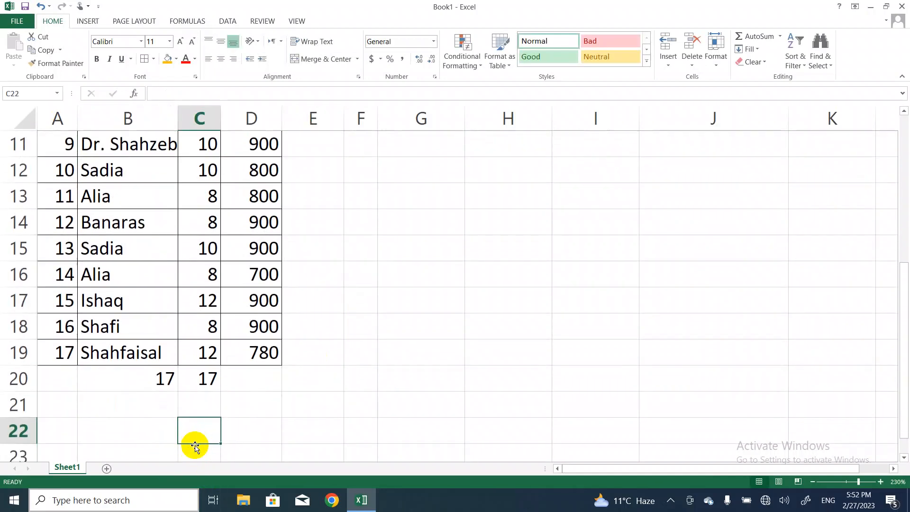
pyautogui.press('Up')
pyautogui.press('Up')
pyautogui.press('Up')
pyautogui.press('Up')
pyautogui.press('Up')
pyautogui.press('Up')
pyautogui.press('Up')
pyautogui.press('Up')
pyautogui.press('Up')
pyautogui.press('Up')
pyautogui.press('Up')
pyautogui.press('Up')
pyautogui.press('Up')
pyautogui.press('Up')
pyautogui.press('Up')
pyautogui.press('Up')
pyautogui.press('Up')
pyautogui.press('Up')
pyautogui.press('Up')
pyautogui.press('Up')
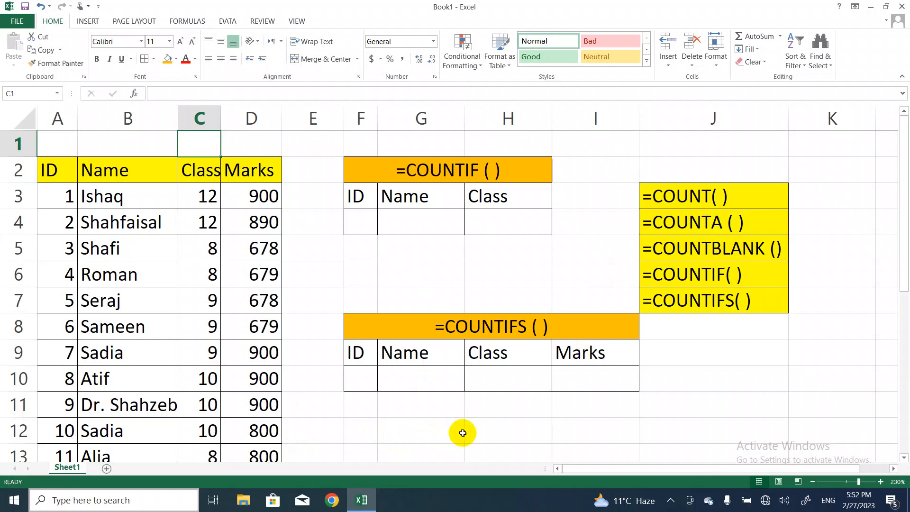
# Start a COUNTBLANK formula in cell E20
pyautogui.click(500, 436)
pyautogui.press('Down')
pyautogui.press('Down')
pyautogui.press('Down')
pyautogui.press('Down')
pyautogui.press('Down')
pyautogui.press('Down')
pyautogui.press('Down')
pyautogui.press('Down')
pyautogui.press('Down')
pyautogui.press('Down')
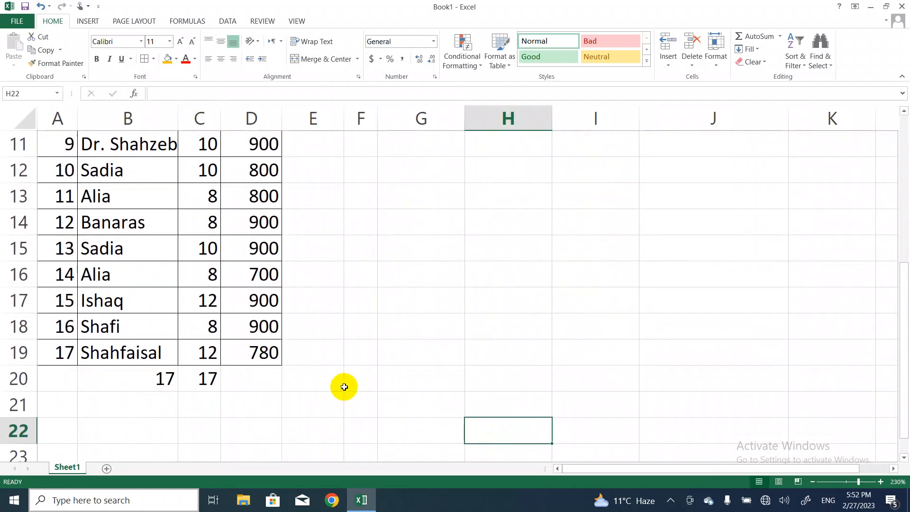
pyautogui.click(325, 385)
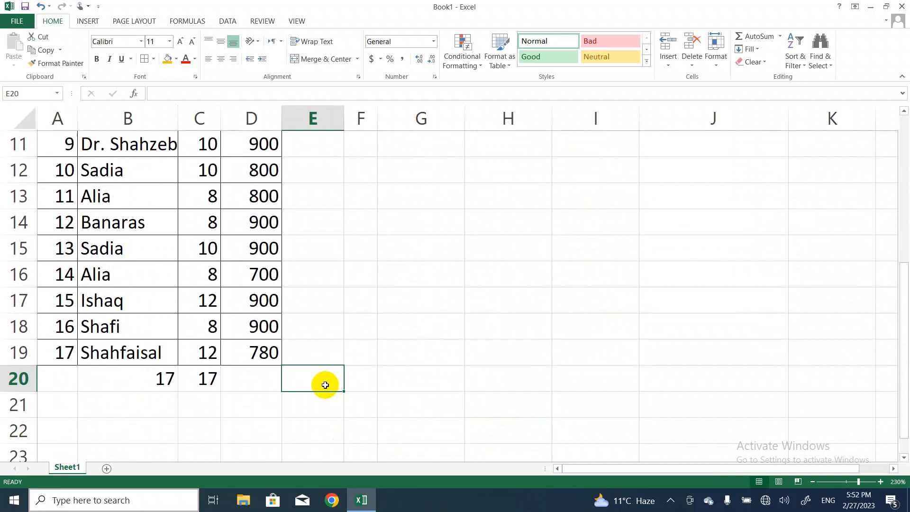
pyautogui.write('=co')
pyautogui.write('u')
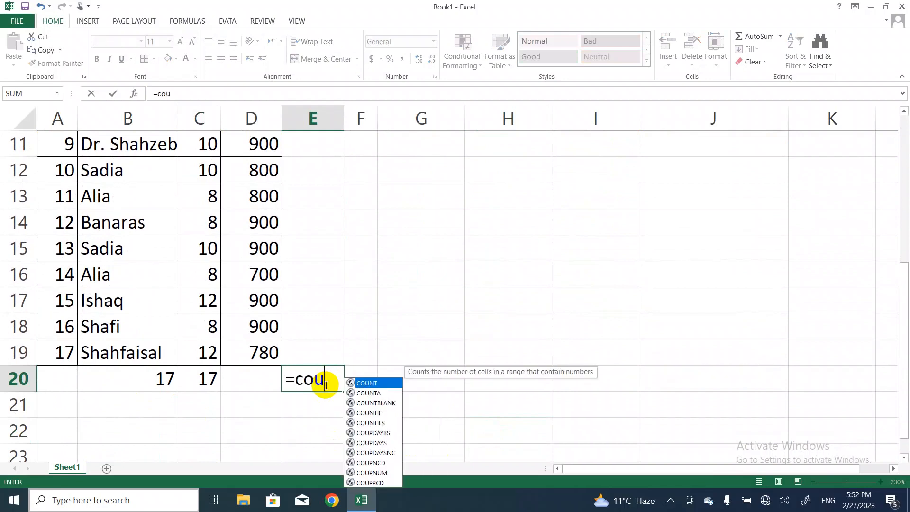
pyautogui.click(374, 403)
pyautogui.doubleClick(374, 403)
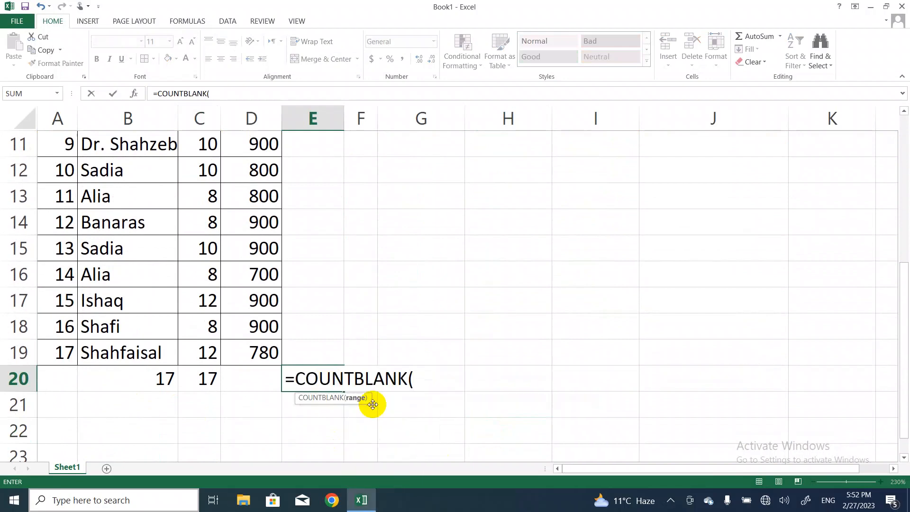
# Complete the COUNTBLANK formula in E20 with the range B3:C19, covering the Name and Class columns
pyautogui.click(115, 180)
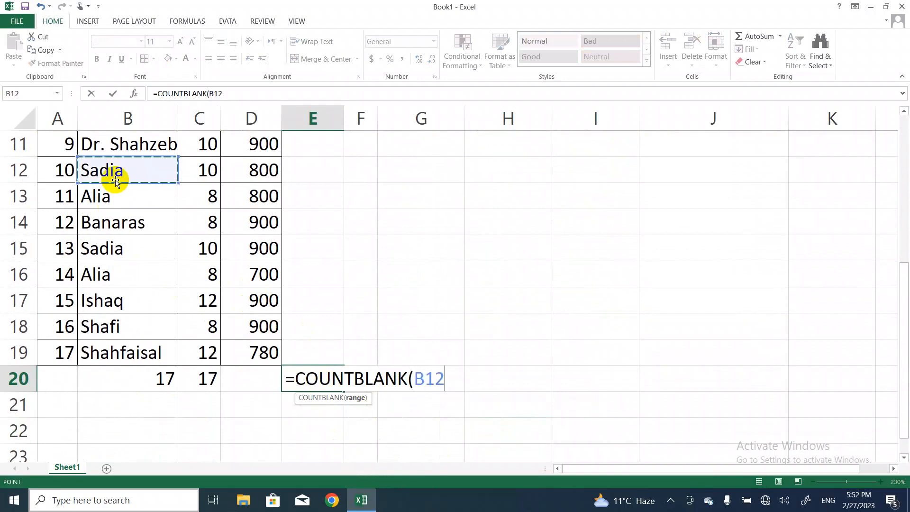
pyautogui.press('Up')
pyautogui.press('Up')
pyautogui.press('Up')
pyautogui.press('Up')
pyautogui.press('Up')
pyautogui.press('Up')
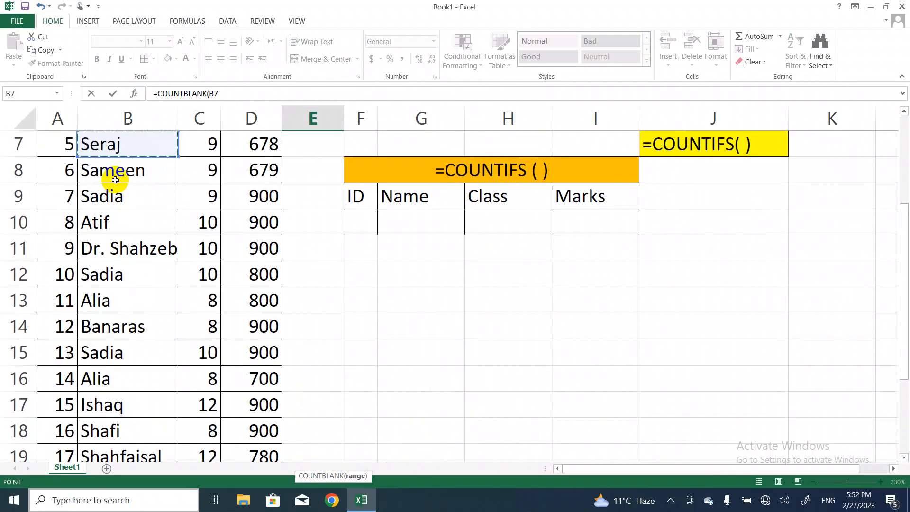
pyautogui.press('Up')
pyautogui.press('Up')
pyautogui.press('Up')
pyautogui.press('Up')
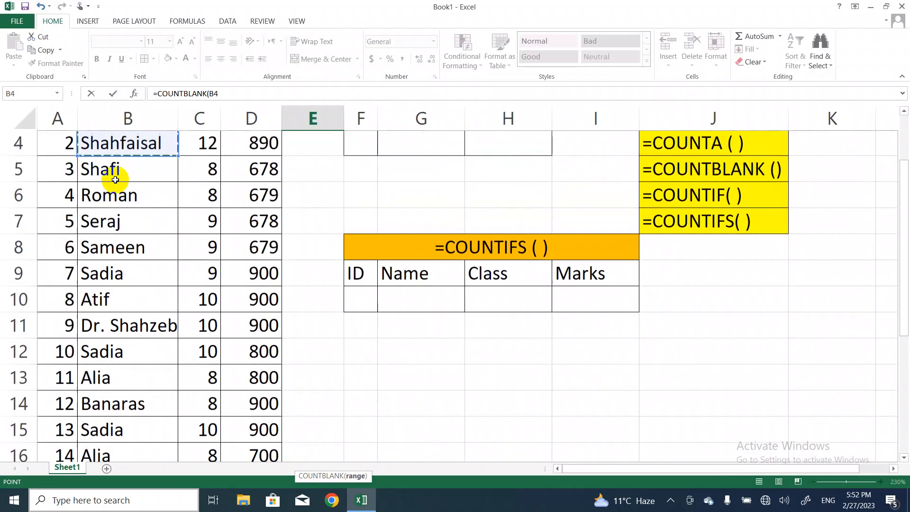
pyautogui.press('Down')
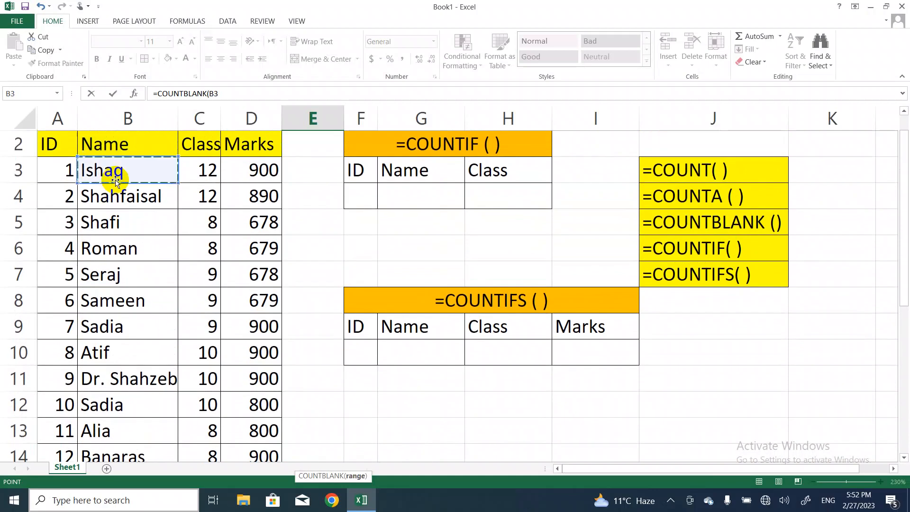
pyautogui.hotkey('shift', 'Right')
pyautogui.hotkey('shift', 'Down')
pyautogui.hotkey('shift', 'Down')
pyautogui.hotkey('shift', 'Down')
pyautogui.hotkey('shift', 'Down')
pyautogui.hotkey('shift', 'Down')
pyautogui.hotkey('shift', 'Down')
pyautogui.hotkey('shift', 'Down')
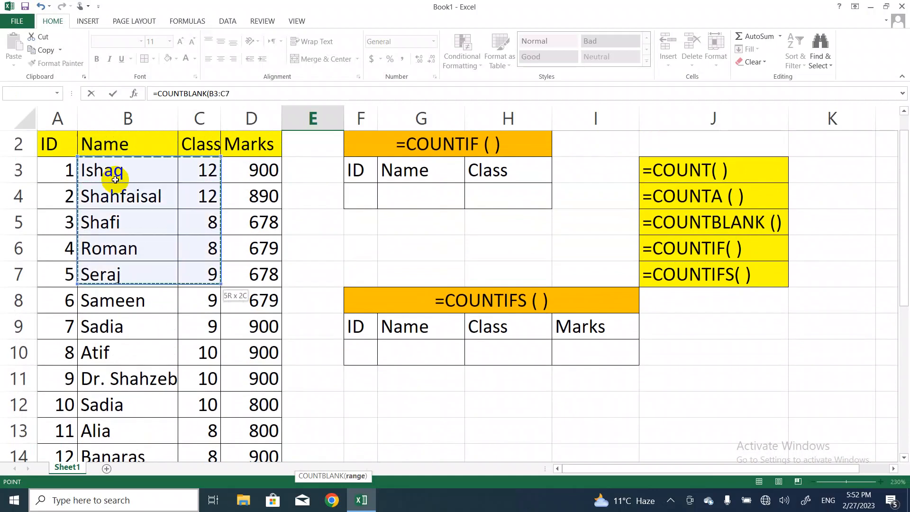
pyautogui.hotkey('shift', 'Down')
pyautogui.hotkey('shift', 'Down')
pyautogui.hotkey('shift', 'Down')
pyautogui.hotkey('shift', 'Down')
pyautogui.hotkey('shift', 'Down')
pyautogui.hotkey('shift', 'Down')
pyautogui.hotkey('shift', 'Down')
pyautogui.hotkey('shift', 'Down')
pyautogui.hotkey('shift', 'Down')
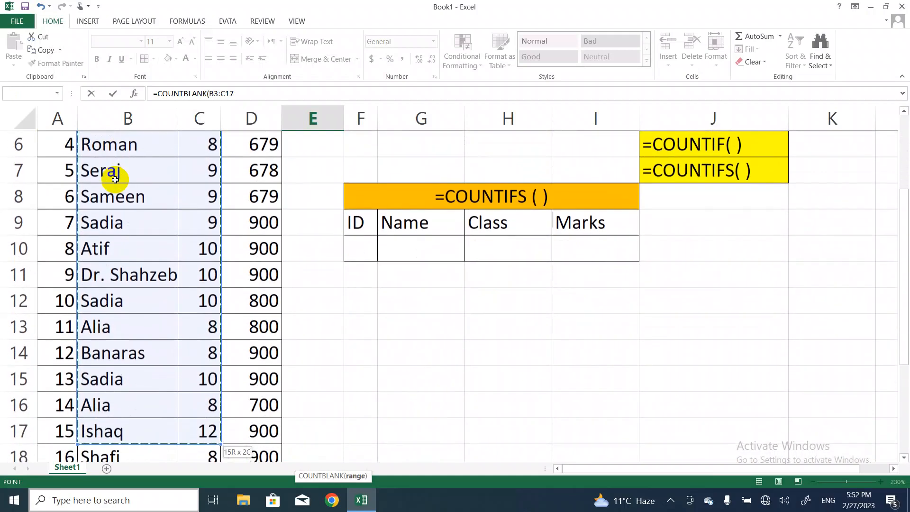
pyautogui.hotkey('shift', 'Down')
pyautogui.hotkey('shift', 'Up')
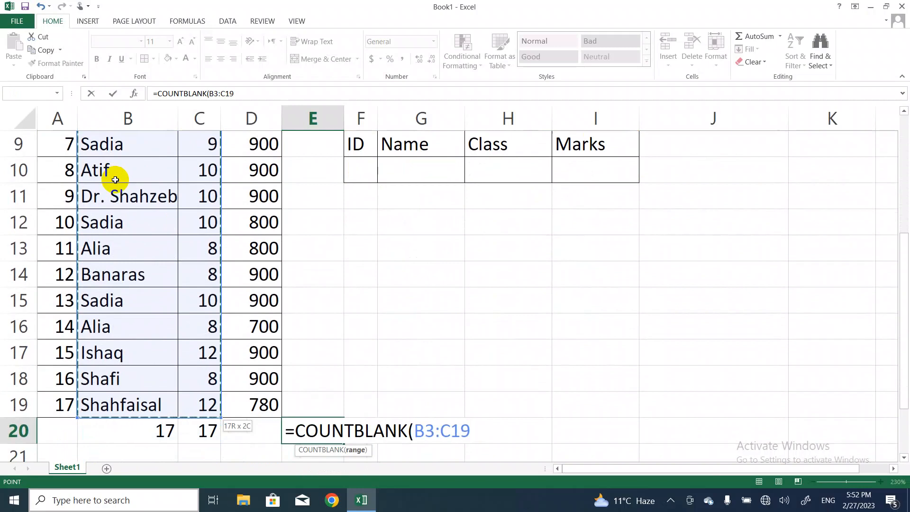
pyautogui.write(')')
pyautogui.press('Return')
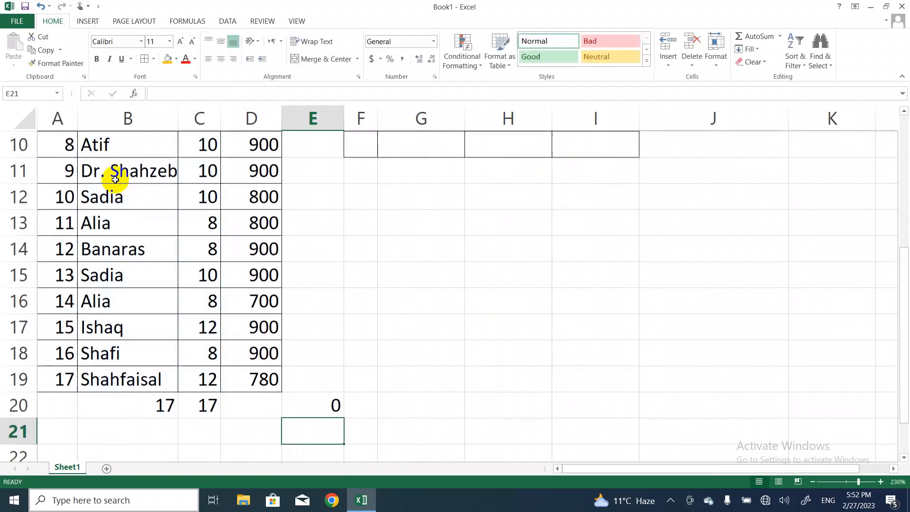
# Clear the student name in B13 and check the COUNTA formula in B20
pyautogui.click(111, 229)
pyautogui.press('BackSpace')
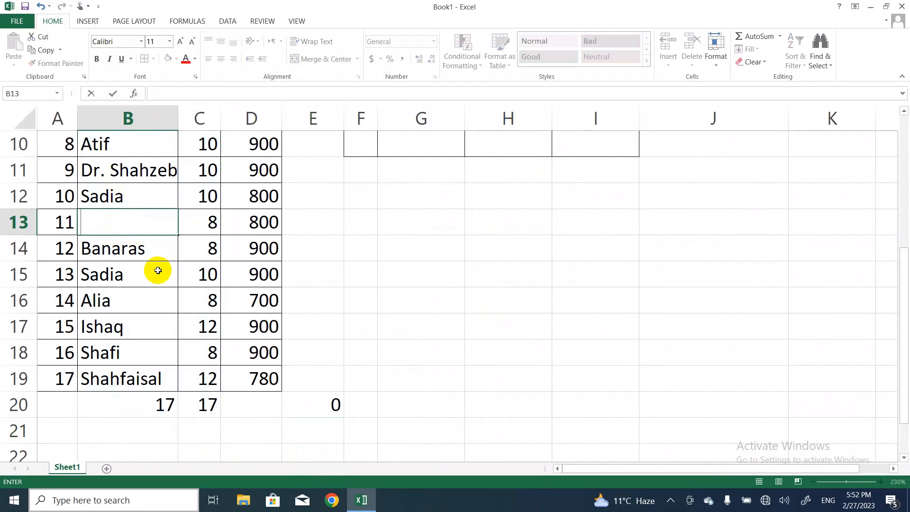
pyautogui.click(409, 289)
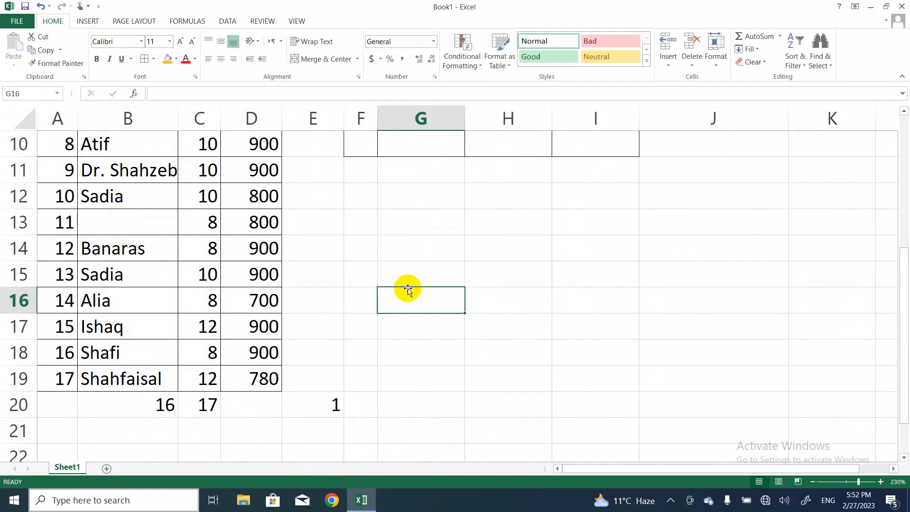
pyautogui.click(169, 408)
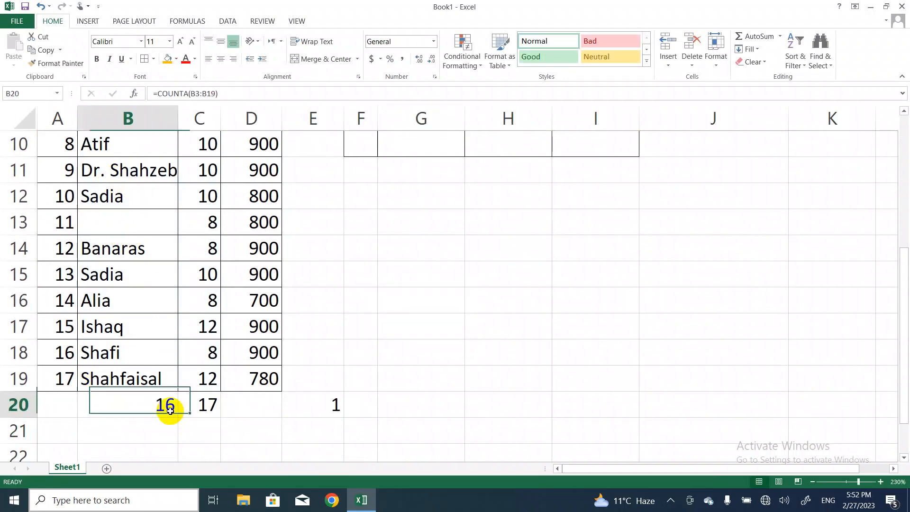
# Clear the Class value in C13 to add a second blank cell to the counted range
pyautogui.click(212, 223)
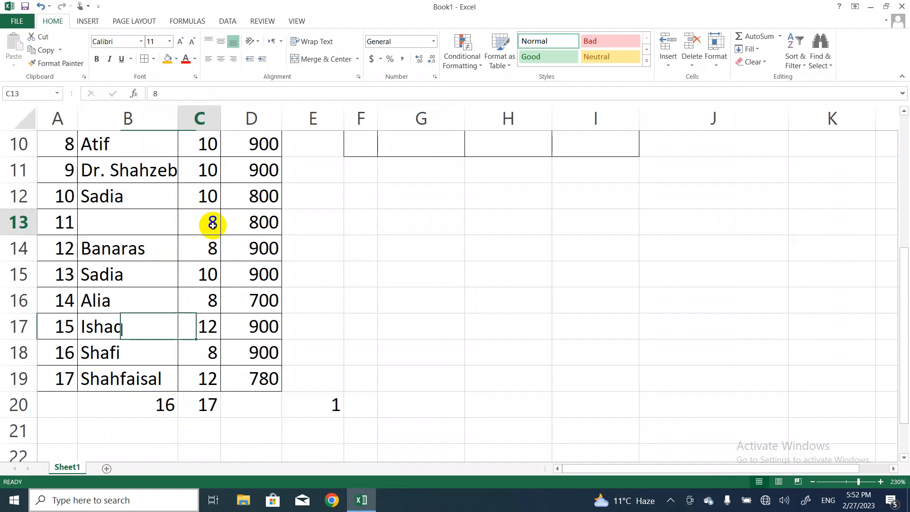
pyautogui.press('BackSpace')
pyautogui.press('Return')
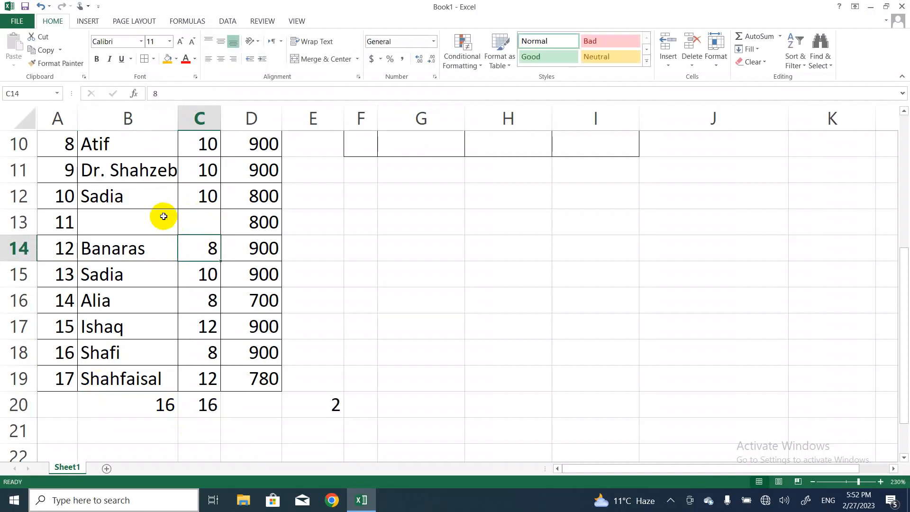
# Refill row 13 with 8 as the class in C13 and the student's name in B13
pyautogui.click(207, 222)
pyautogui.write('9')
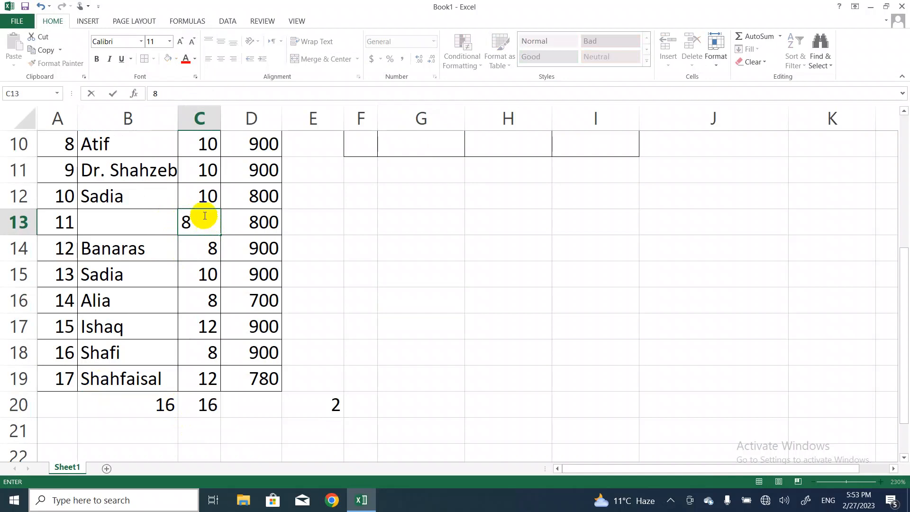
pyautogui.click(123, 224)
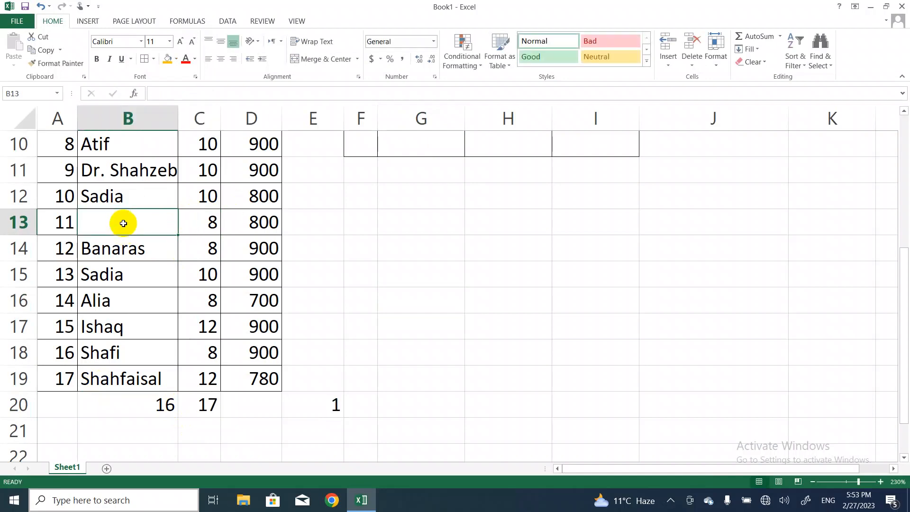
pyautogui.write('Alia')
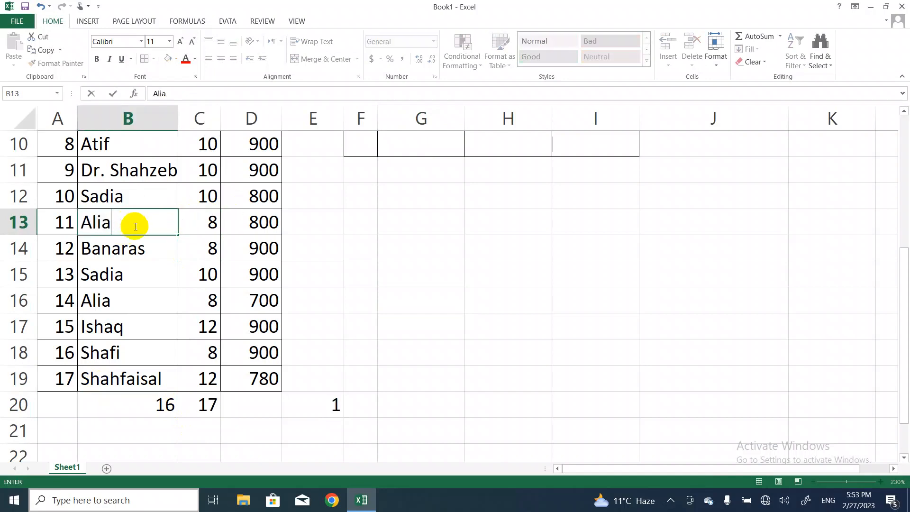
pyautogui.click(371, 296)
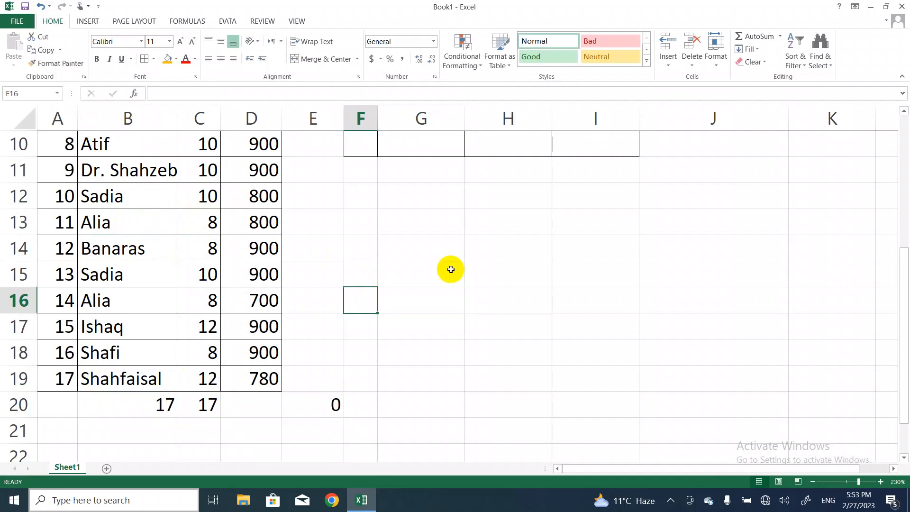
# Start a COUNTIF formula in cell I4, beside the small COUNTIF table
pyautogui.click(522, 254)
pyautogui.press('Up')
pyautogui.press('Up')
pyautogui.press('Up')
pyautogui.press('Up')
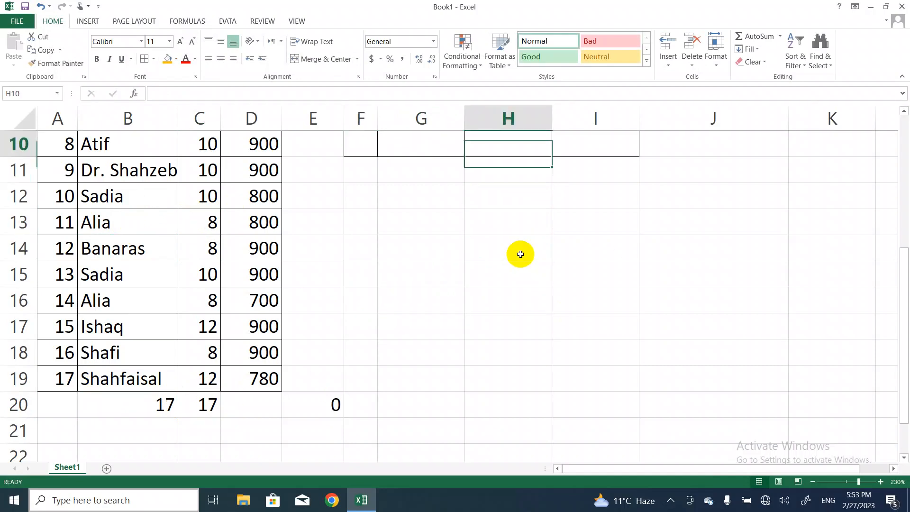
pyautogui.press('Up')
pyautogui.press('Up')
pyautogui.press('Up')
pyautogui.press('Up')
pyautogui.press('Up')
pyautogui.press('Up')
pyautogui.press('Up')
pyautogui.press('Up')
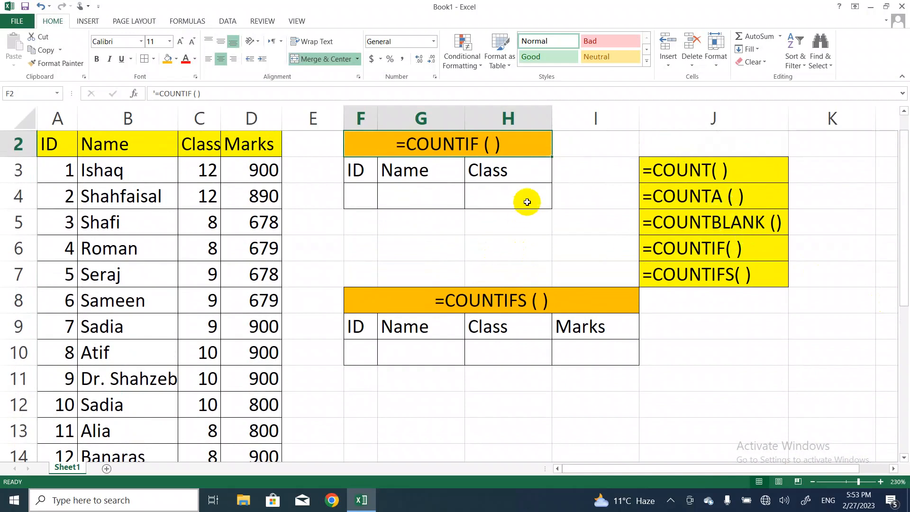
pyautogui.click(574, 196)
pyautogui.write('=')
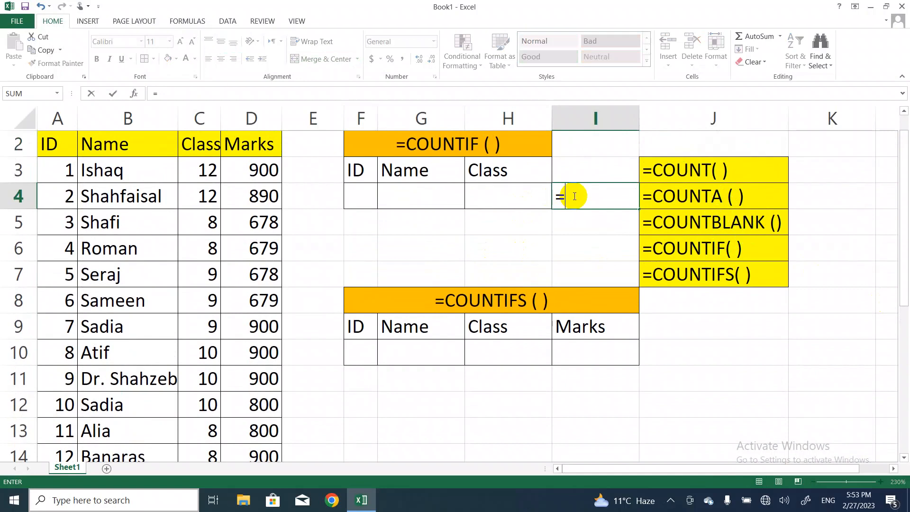
pyautogui.write('count')
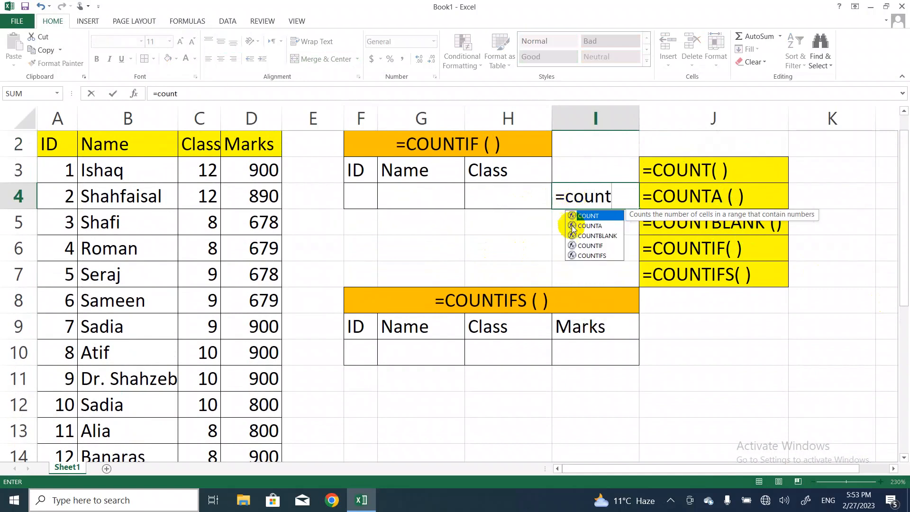
pyautogui.doubleClick(588, 244)
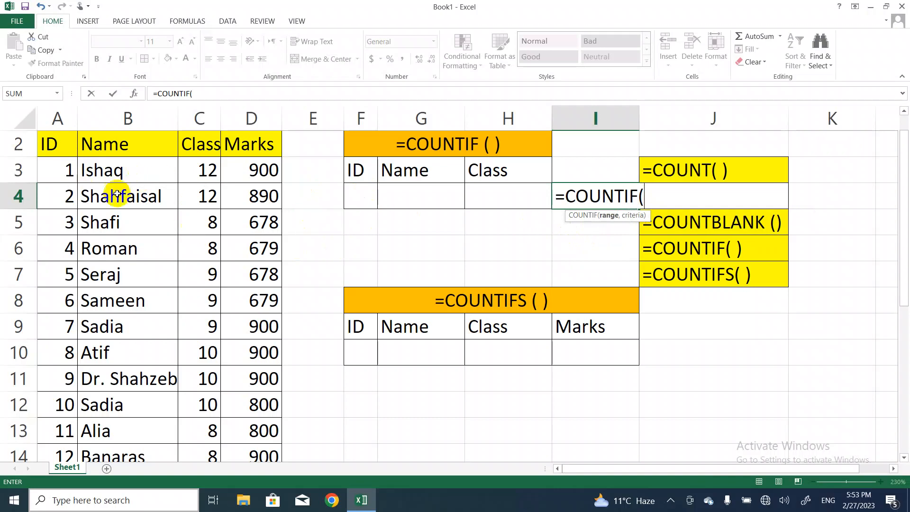
# Set the range argument of the COUNTIF formula in I4 to the names in B3:B19
pyautogui.click(111, 170)
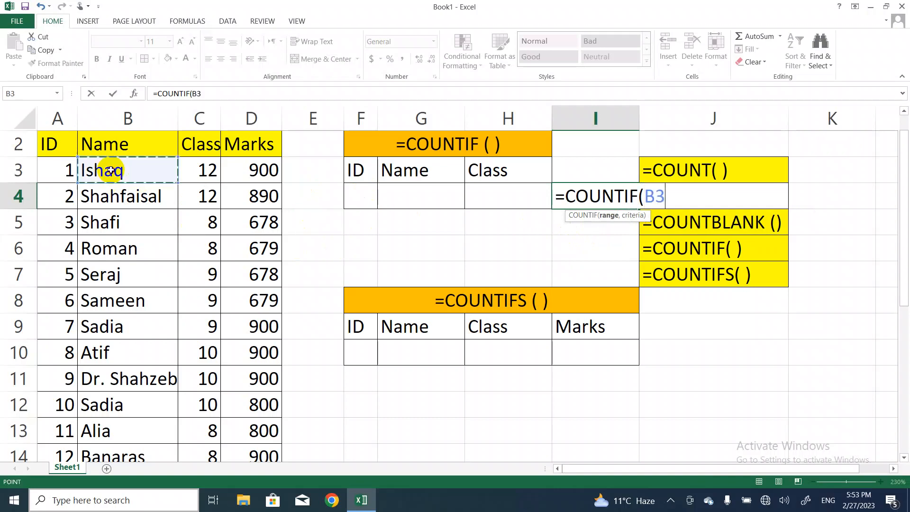
pyautogui.hotkey('shift', 'Down')
pyautogui.hotkey('shift', 'Down')
pyautogui.hotkey('shift', 'Down')
pyautogui.hotkey('shift', 'Down')
pyautogui.hotkey('shift', 'Down')
pyautogui.hotkey('shift', 'Down')
pyautogui.hotkey('shift', 'Down')
pyautogui.hotkey('shift', 'Down')
pyautogui.hotkey('shift', 'Down')
pyautogui.hotkey('shift', 'Down')
pyautogui.hotkey('shift', 'Down')
pyautogui.hotkey('shift', 'Down')
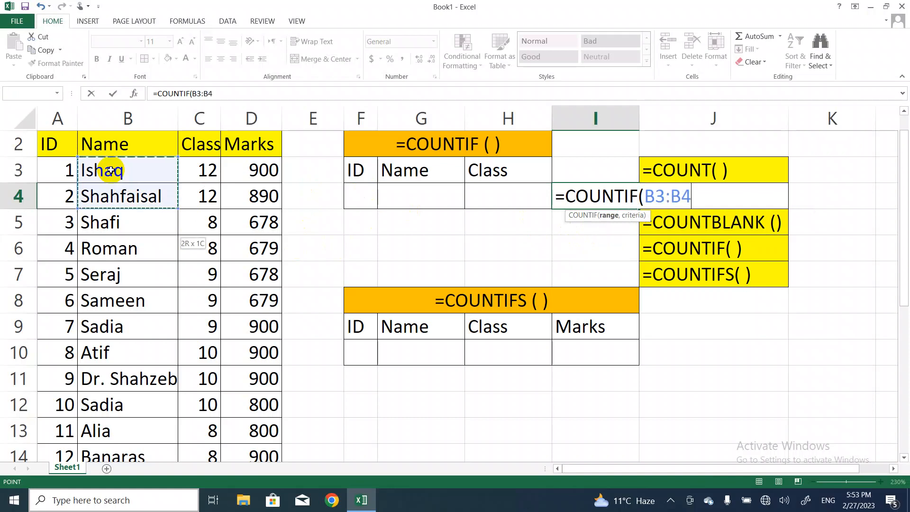
pyautogui.hotkey('shift', 'Down')
pyautogui.hotkey('shift', 'Down')
pyautogui.hotkey('shift', 'Down')
pyautogui.hotkey('shift', 'Down')
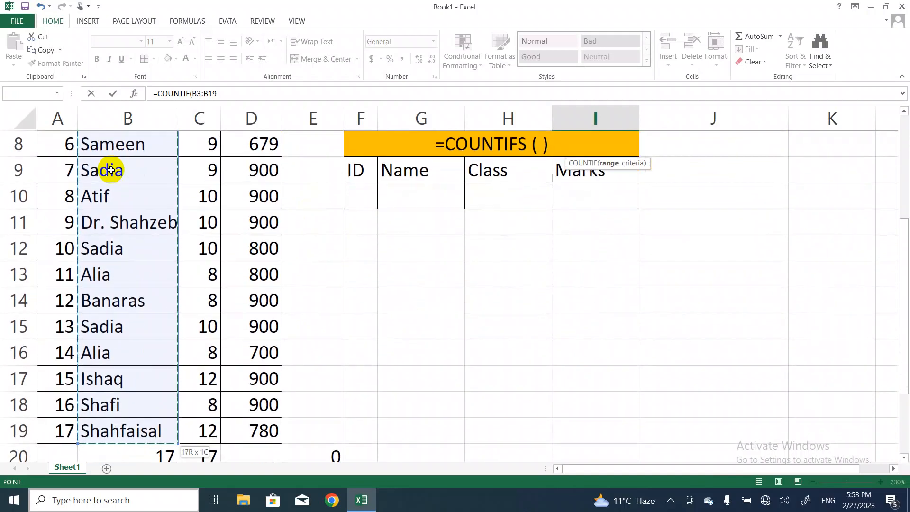
# Complete the COUNTIF formula in I4 with G3:G4 as the criteria argument
pyautogui.hotkey('shift', 'Right')
pyautogui.hotkey('shift', 'Left')
pyautogui.write(',')
pyautogui.press('Up')
pyautogui.press('Up')
pyautogui.press('Up')
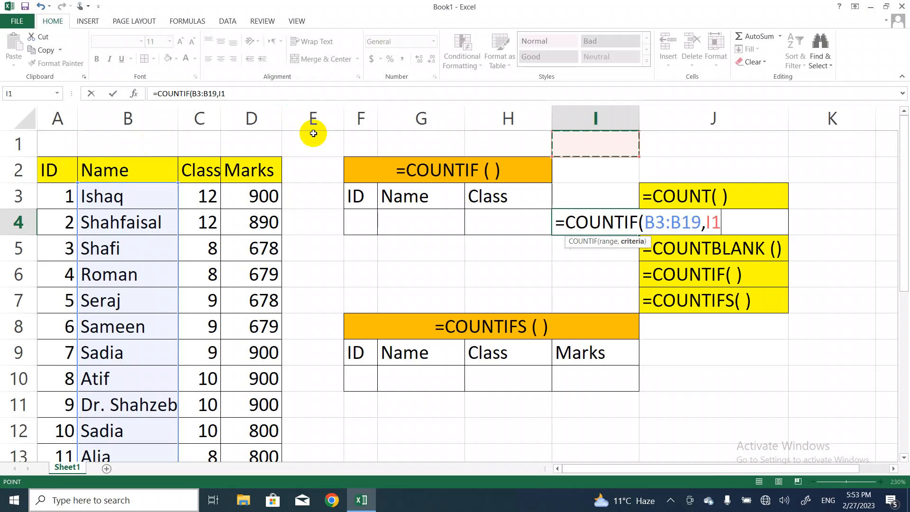
pyautogui.press('BackSpace')
pyautogui.press('BackSpace')
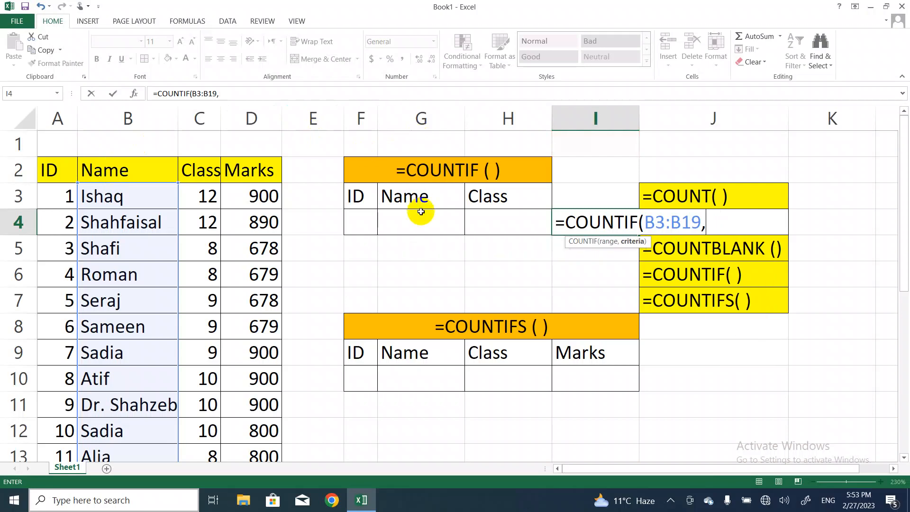
pyautogui.click(416, 196)
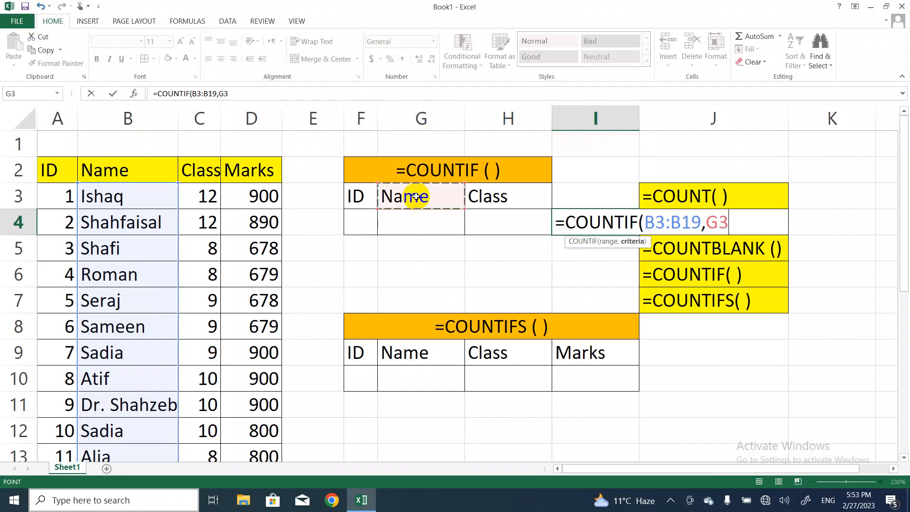
pyautogui.hotkey('shift', 'Down')
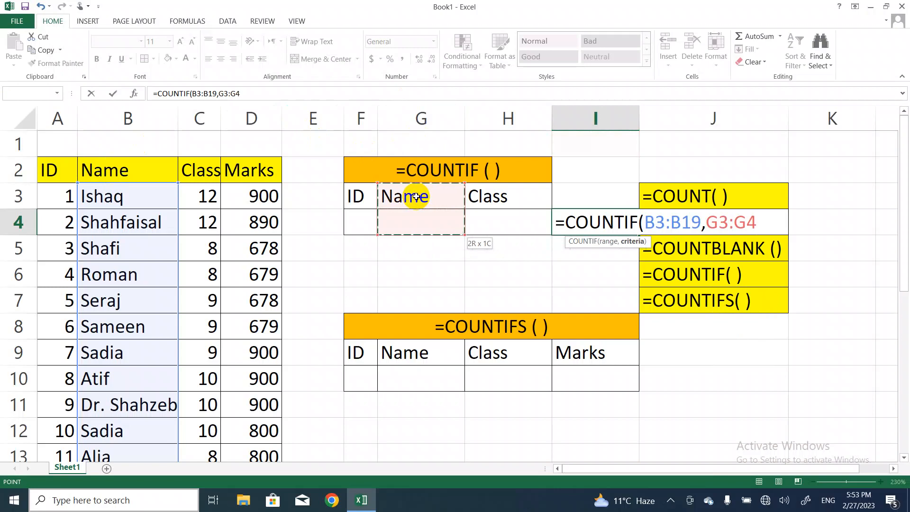
pyautogui.press('Return')
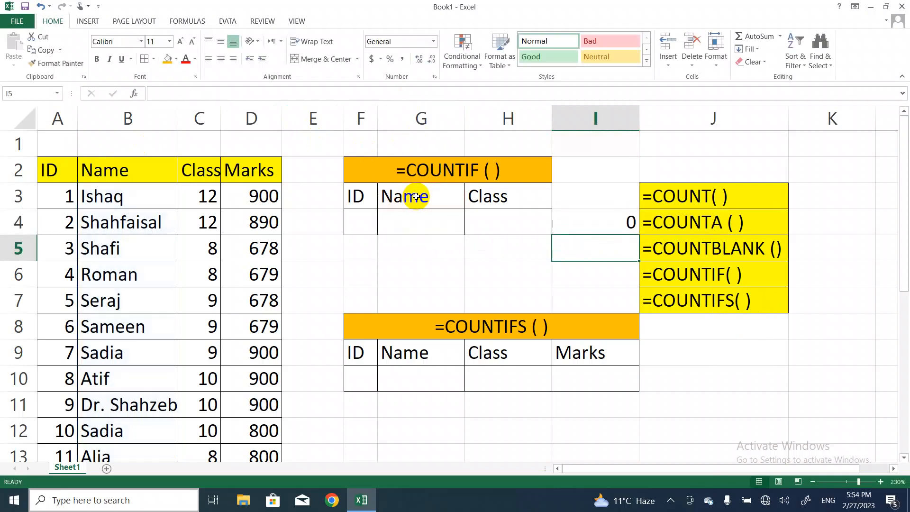
pyautogui.click(623, 223)
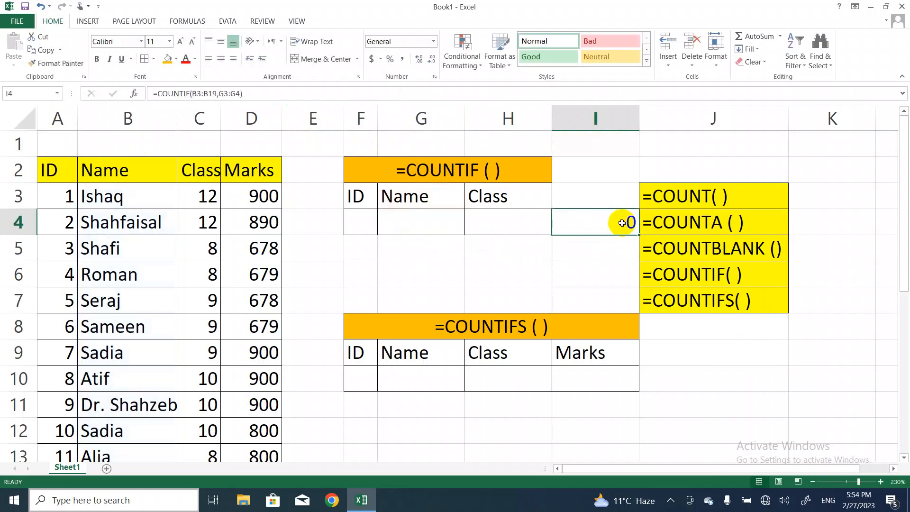
# Enter the name of the student with ID 7 in G4 as the COUNTIF criterion
pyautogui.click(414, 218)
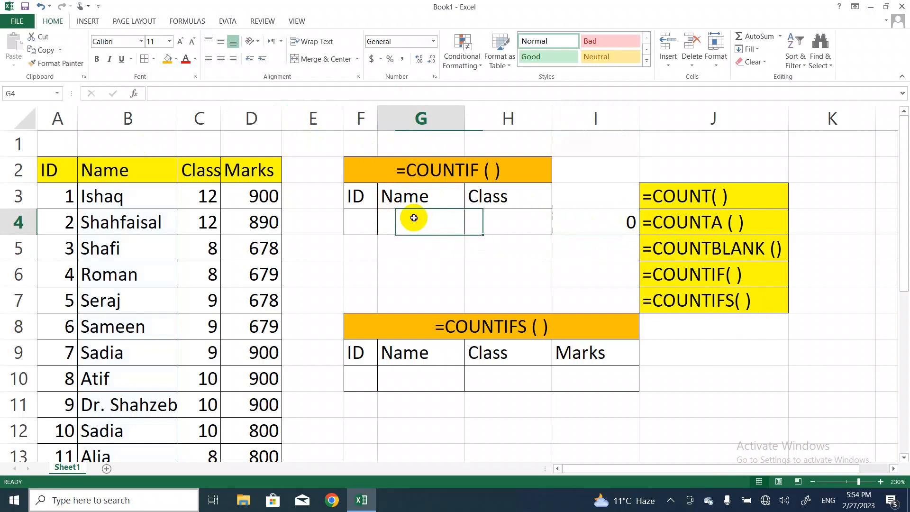
pyautogui.click(365, 221)
pyautogui.write('1')
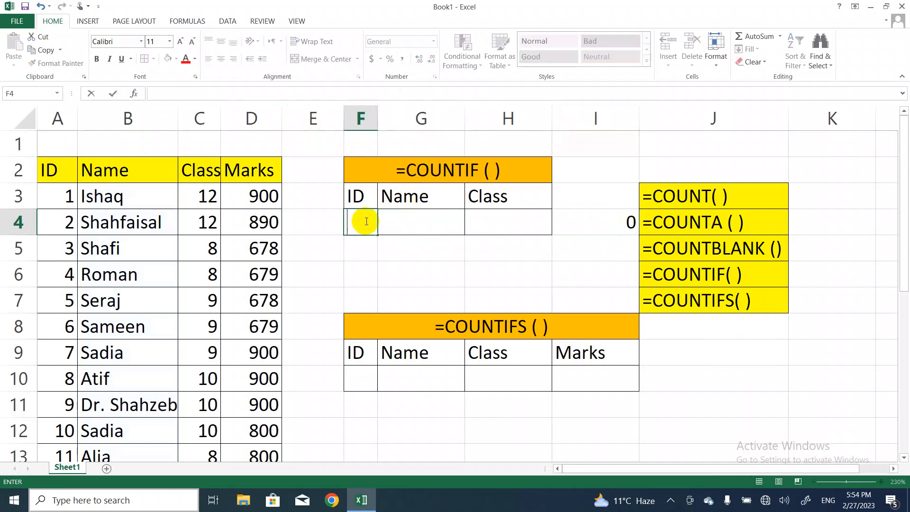
pyautogui.click(419, 220)
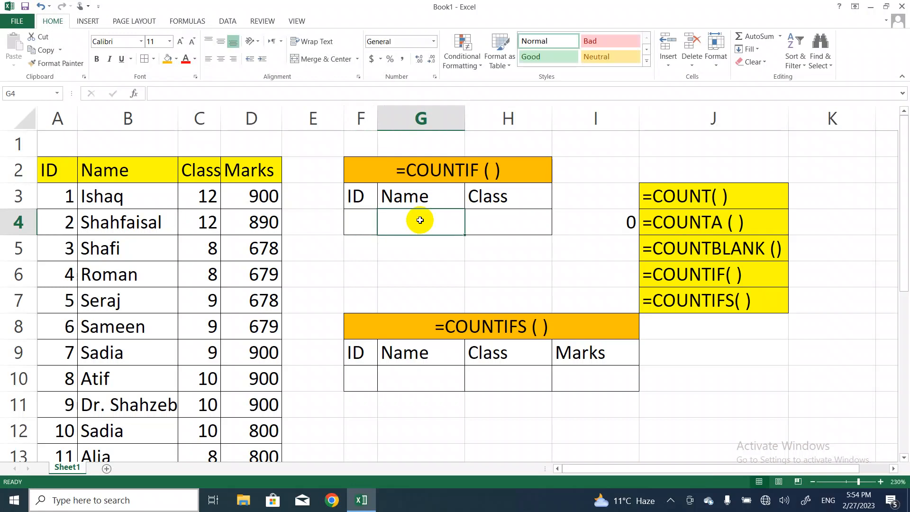
pyautogui.write('Sadia')
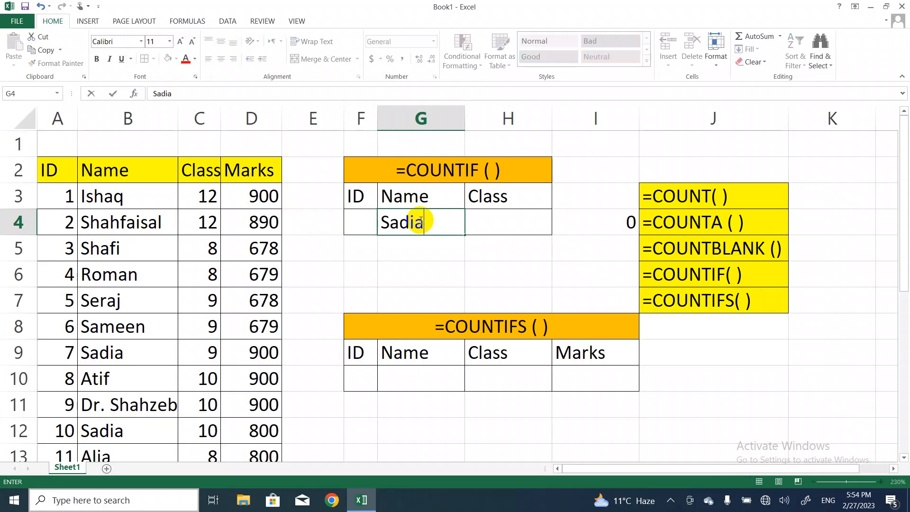
pyautogui.press('Return')
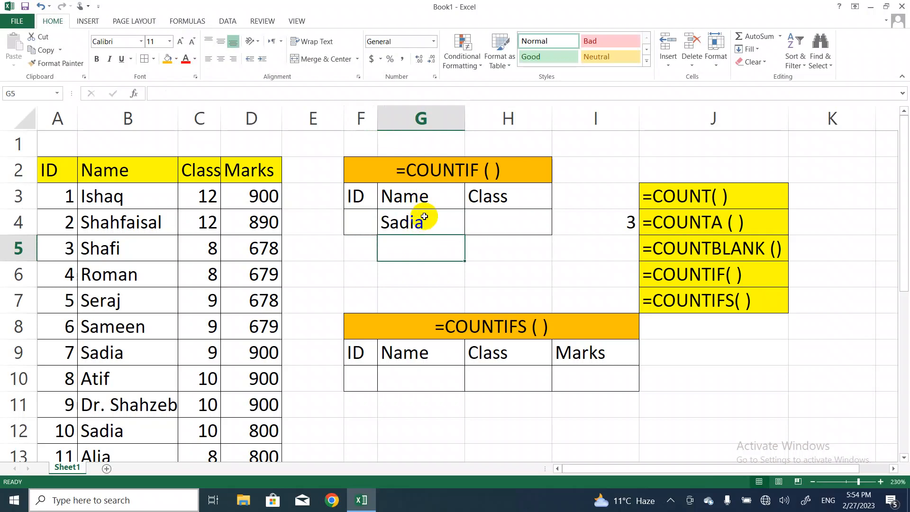
# Try to replace the criterion in G4 with the name of the student with ID 2
pyautogui.click(422, 221)
pyautogui.write('Sh')
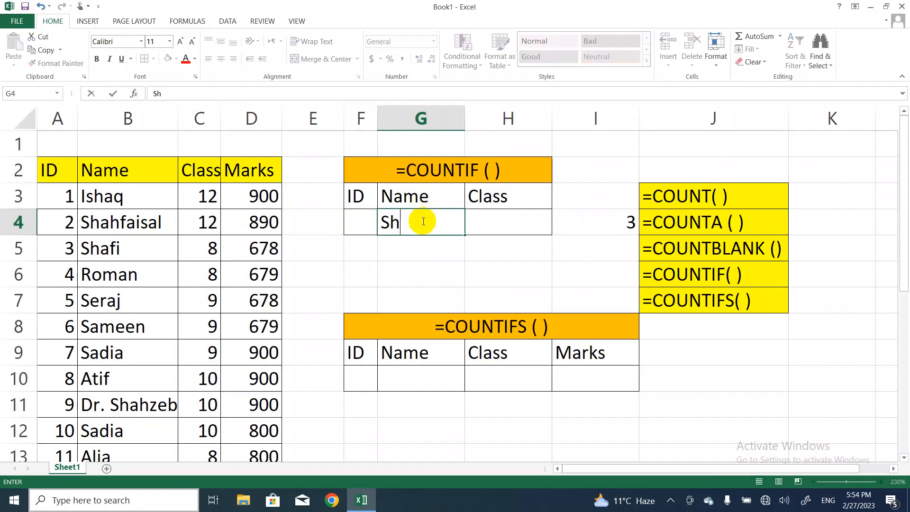
pyautogui.write('afisal')
pyautogui.press('Return')
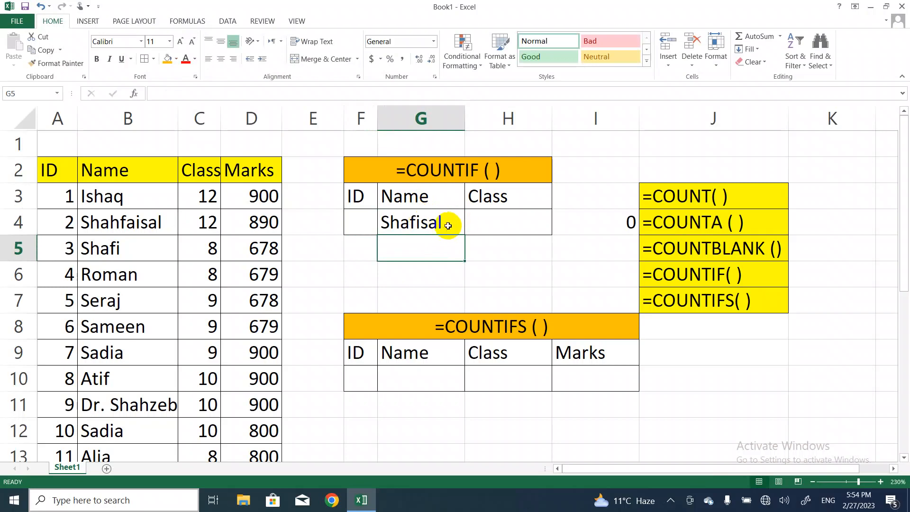
# Correct the spelling of the name in G4 to match the student name in B4
pyautogui.doubleClick(428, 222)
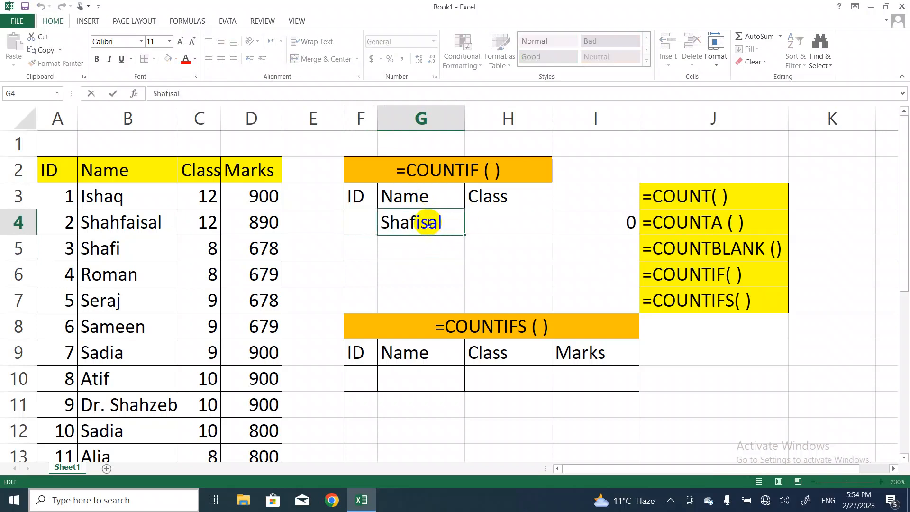
pyautogui.press('BackSpace')
pyautogui.press('BackSpace')
pyautogui.press('BackSpace')
pyautogui.write('hfaisa')
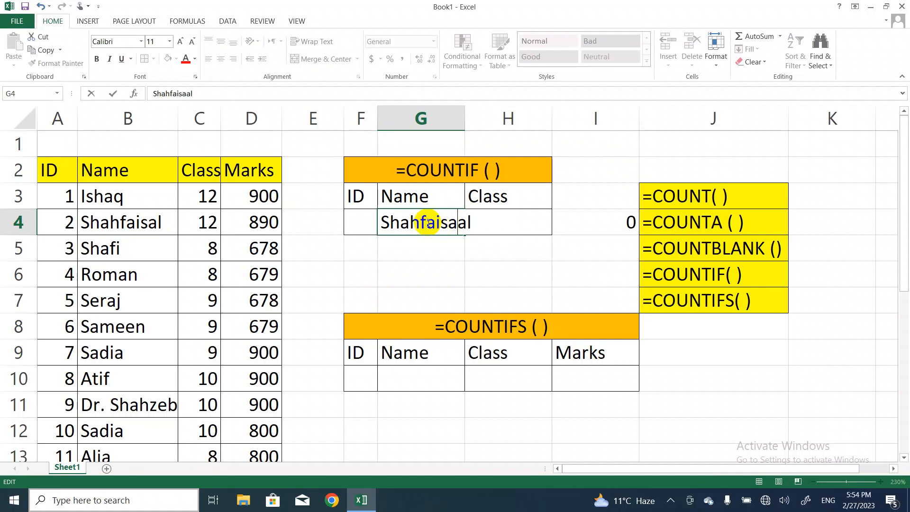
pyautogui.press('BackSpace')
pyautogui.press('Return')
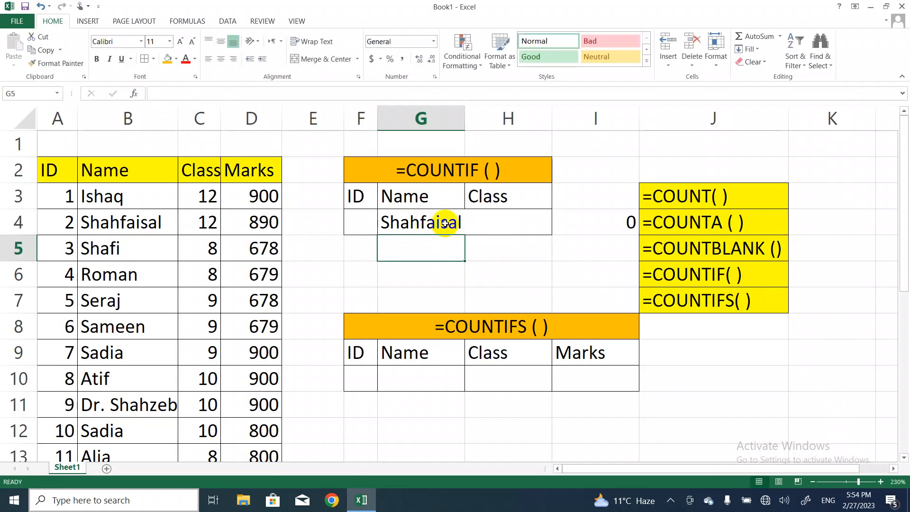
pyautogui.doubleClick(441, 224)
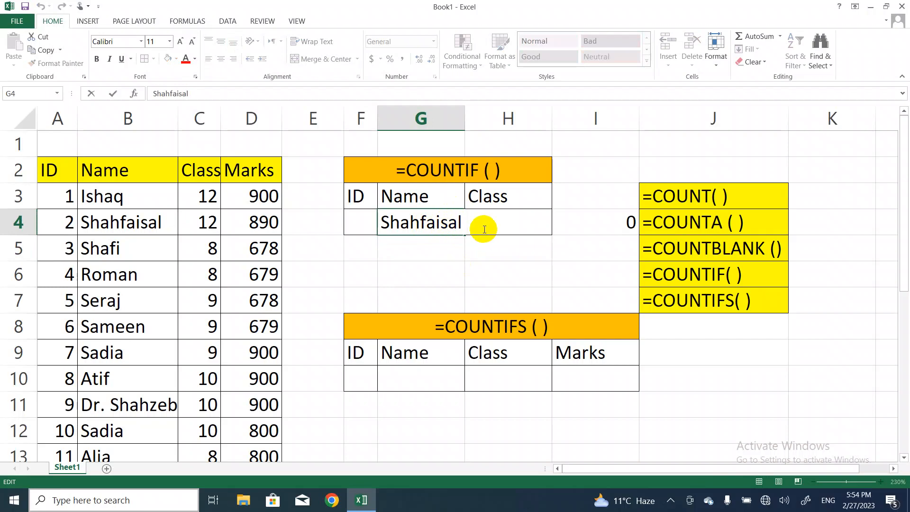
pyautogui.press('Return')
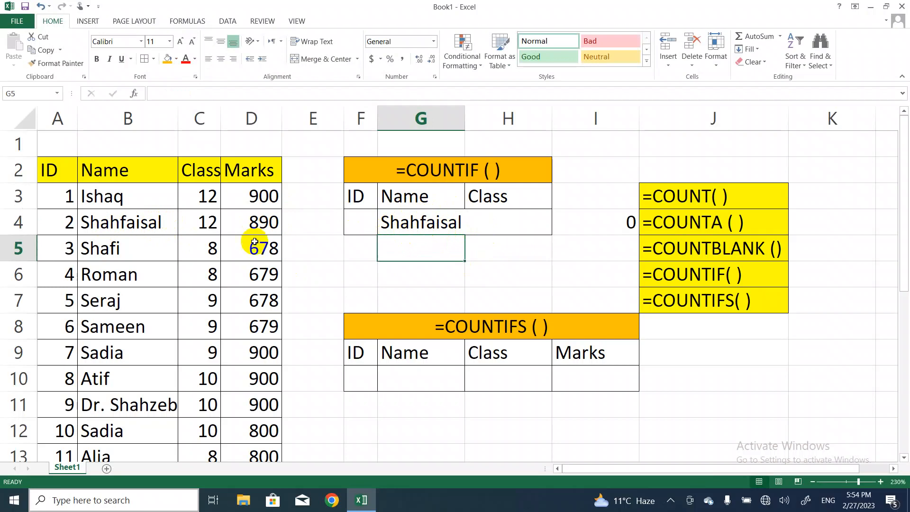
# Replace the criterion in G4 with the name of the student with ID 3
pyautogui.click(406, 229)
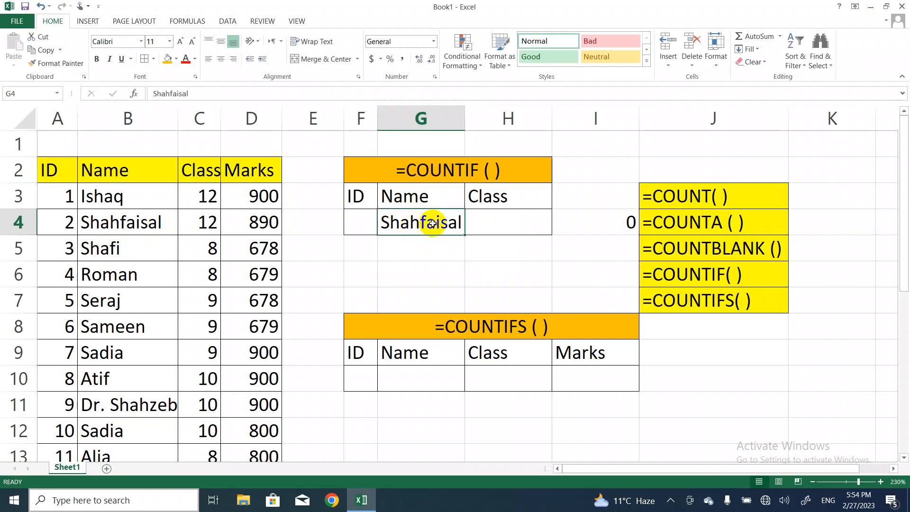
pyautogui.press('BackSpace')
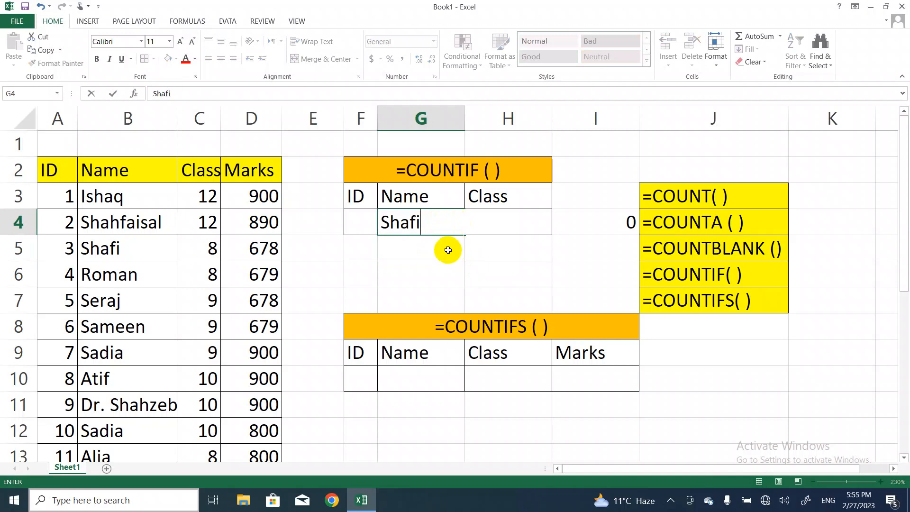
pyautogui.click(448, 250)
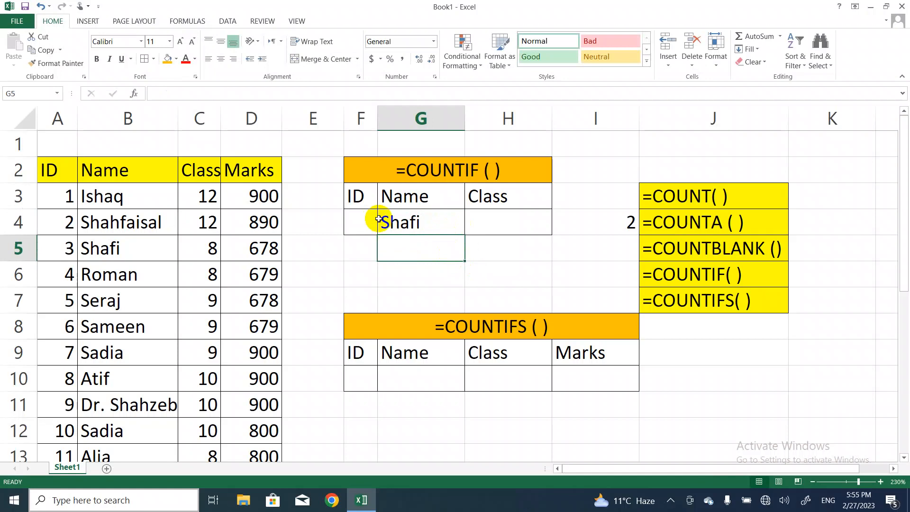
# Change the COUNTIF criterion in G4 to the student name shown in B4
pyautogui.doubleClick(411, 221)
pyautogui.moveTo(411, 221); pyautogui.dragTo(418, 223)
pyautogui.press('Delete')
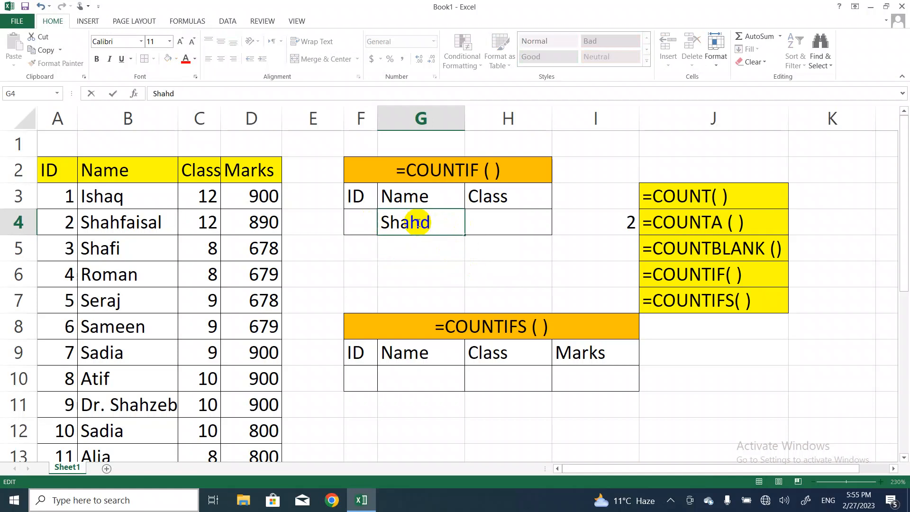
pyautogui.write('faisal')
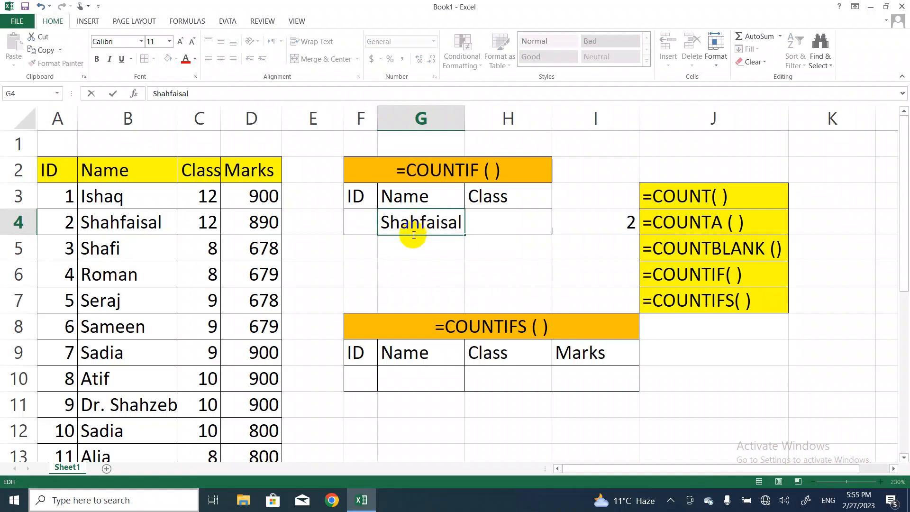
pyautogui.click(517, 269)
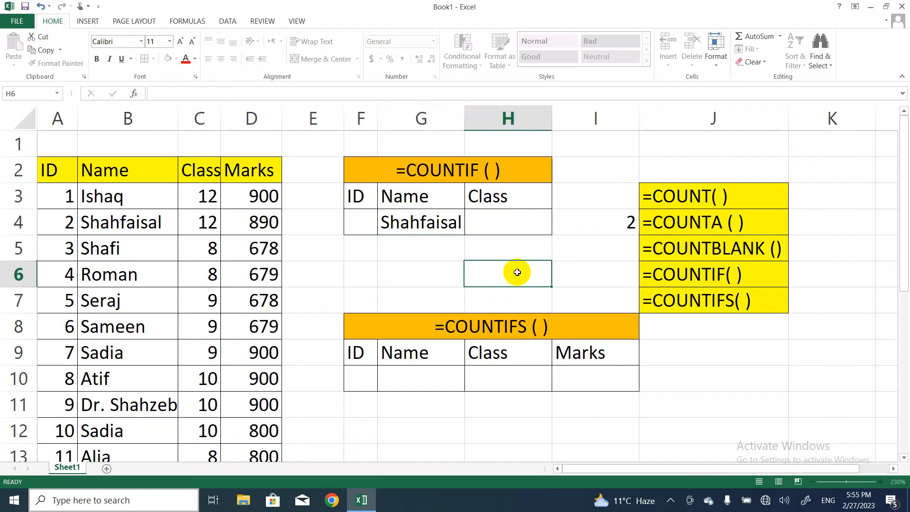
# Examine the student list down to its last row for entries matching the name in G4
pyautogui.click(504, 241)
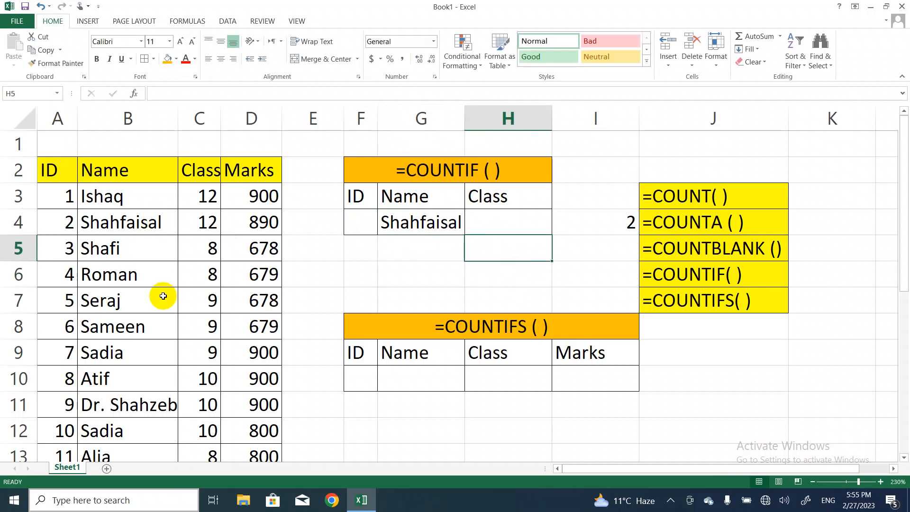
pyautogui.press('Down')
pyautogui.press('Down')
pyautogui.press('Down')
pyautogui.press('Down')
pyautogui.press('Down')
pyautogui.press('Down')
pyautogui.press('Down')
pyautogui.press('Down')
pyautogui.press('Down')
pyautogui.press('Down')
pyautogui.press('Down')
pyautogui.press('Down')
pyautogui.press('Down')
pyautogui.press('Down')
pyautogui.press('Down')
pyautogui.press('Down')
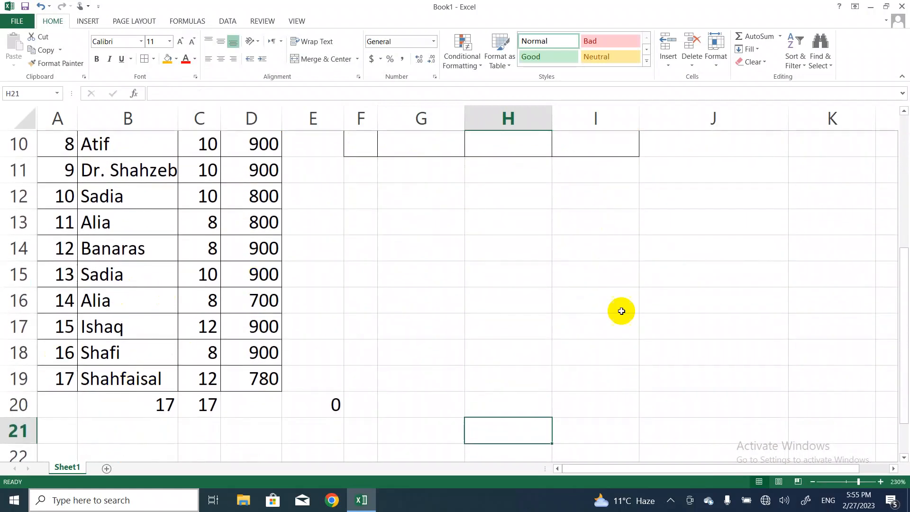
pyautogui.press('Up')
pyautogui.press('Up')
pyautogui.press('Up')
pyautogui.press('Up')
pyautogui.press('Up')
pyautogui.press('Up')
pyautogui.press('Up')
pyautogui.press('Up')
pyautogui.press('Up')
pyautogui.press('Up')
pyautogui.press('Up')
pyautogui.press('Up')
pyautogui.press('Up')
pyautogui.press('Up')
pyautogui.press('Up')
pyautogui.press('Up')
pyautogui.press('Up')
pyautogui.press('Up')
pyautogui.press('Up')
pyautogui.press('Up')
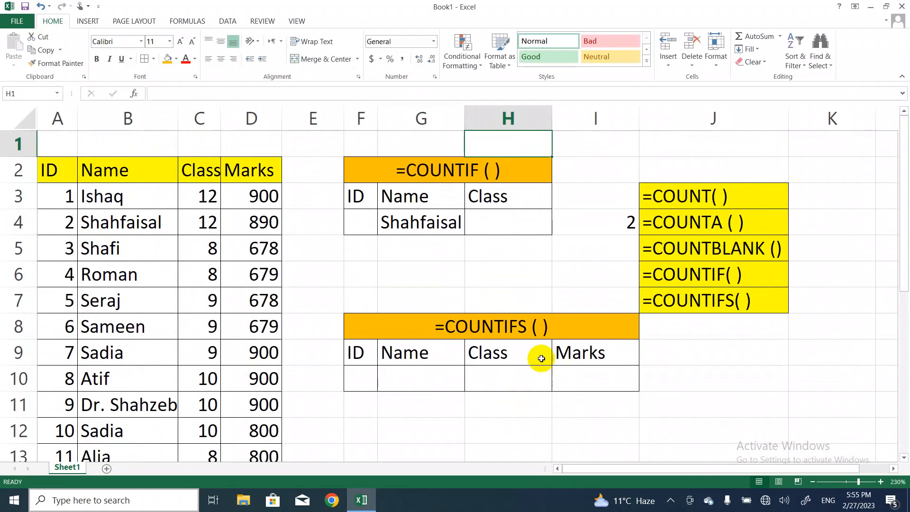
# Start a COUNTIFS formula in cell J10, beside the COUNTIFS criteria table
pyautogui.click(460, 169)
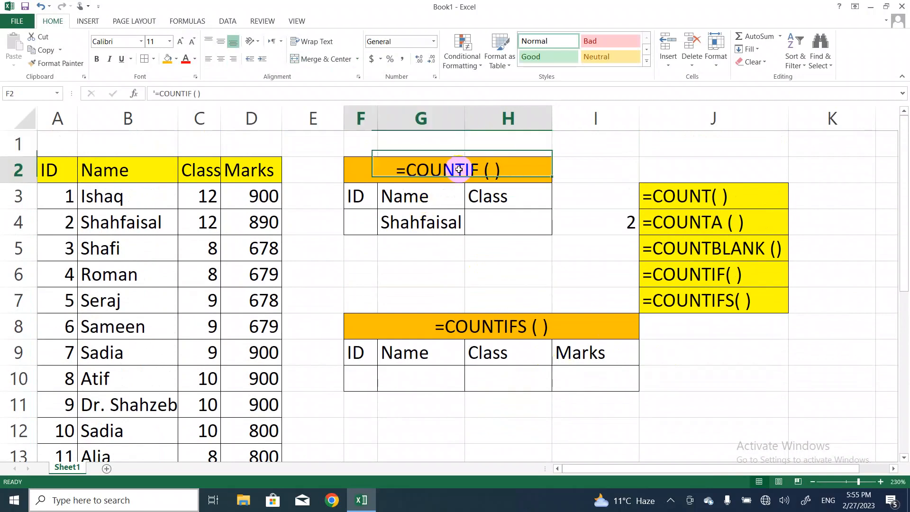
pyautogui.click(397, 380)
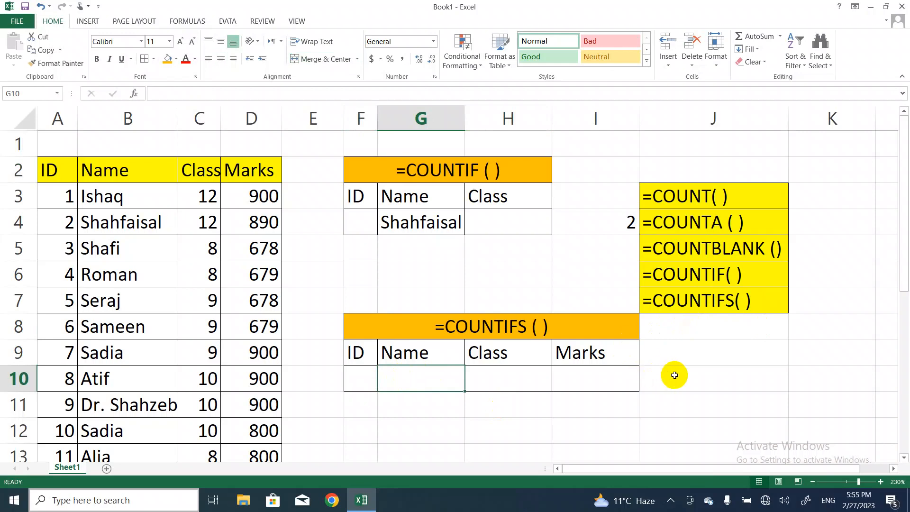
pyautogui.click(675, 375)
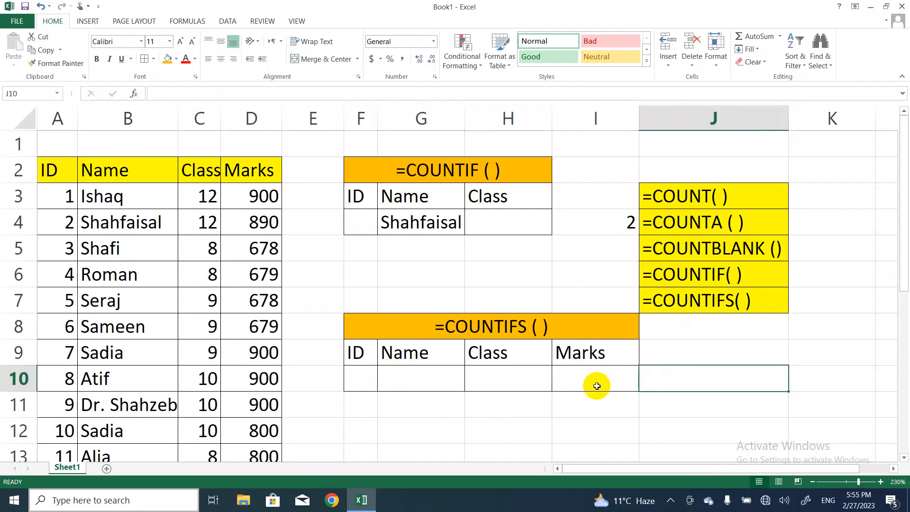
pyautogui.write('=cou')
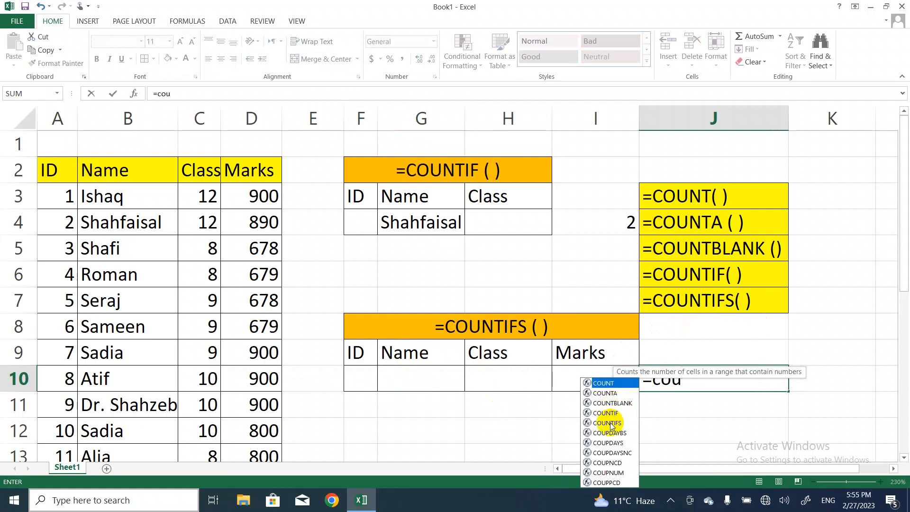
pyautogui.doubleClick(610, 425)
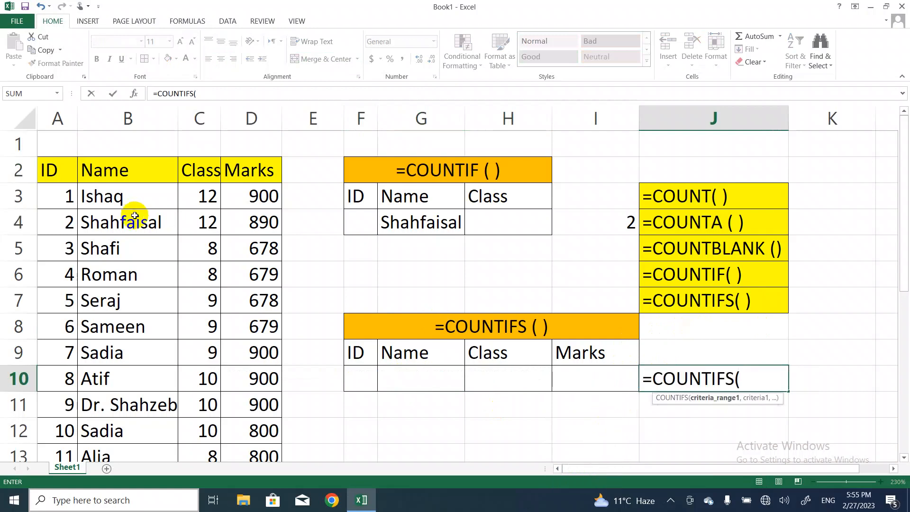
# Set the student names in B3:B19 as the first criteria range of the COUNTIFS formula
pyautogui.click(114, 196)
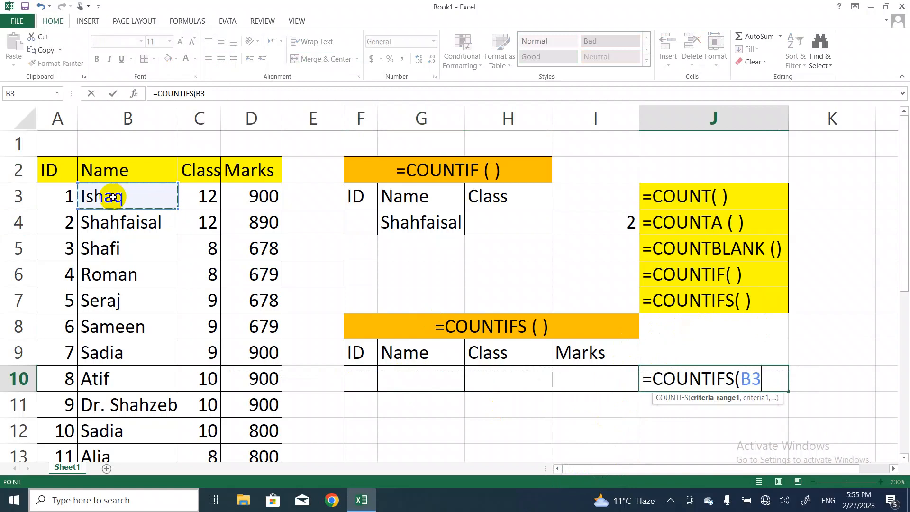
pyautogui.hotkey('shift', 'Down')
pyautogui.hotkey('shift', 'Down')
pyautogui.hotkey('shift', 'Down')
pyautogui.hotkey('shift', 'Down')
pyautogui.hotkey('shift', 'Down')
pyautogui.hotkey('shift', 'Down')
pyautogui.hotkey('shift', 'Down')
pyautogui.hotkey('shift', 'Down')
pyautogui.hotkey('shift', 'Down')
pyautogui.hotkey('shift', 'Down')
pyautogui.hotkey('shift', 'Down')
pyautogui.hotkey('shift', 'Down')
pyautogui.hotkey('shift', 'Down')
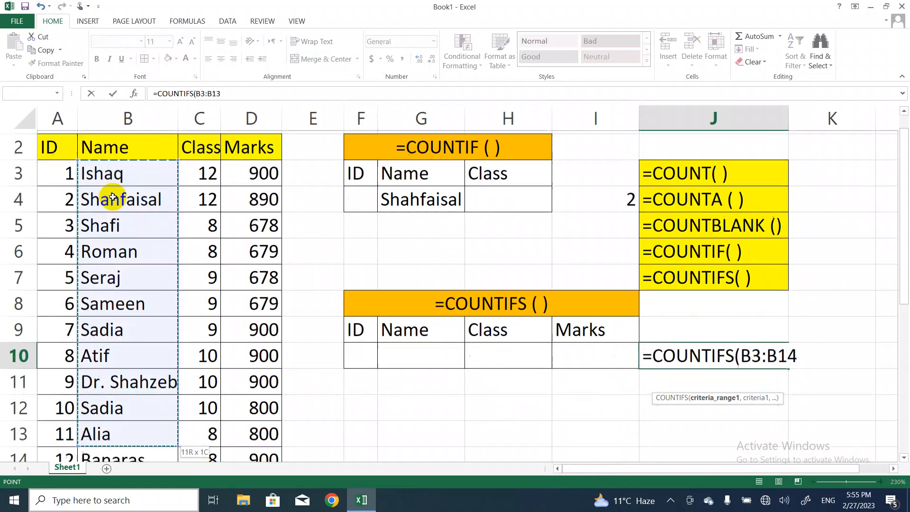
pyautogui.hotkey('shift', 'Down')
pyautogui.hotkey('shift', 'Down')
pyautogui.hotkey('shift', 'Down')
pyautogui.hotkey('shift', 'Down')
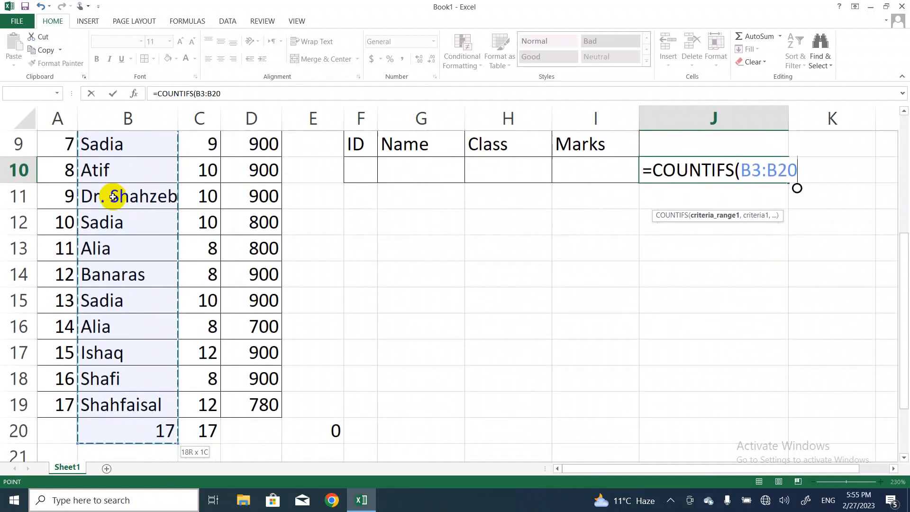
pyautogui.hotkey('shift', 'Up')
pyautogui.write(',')
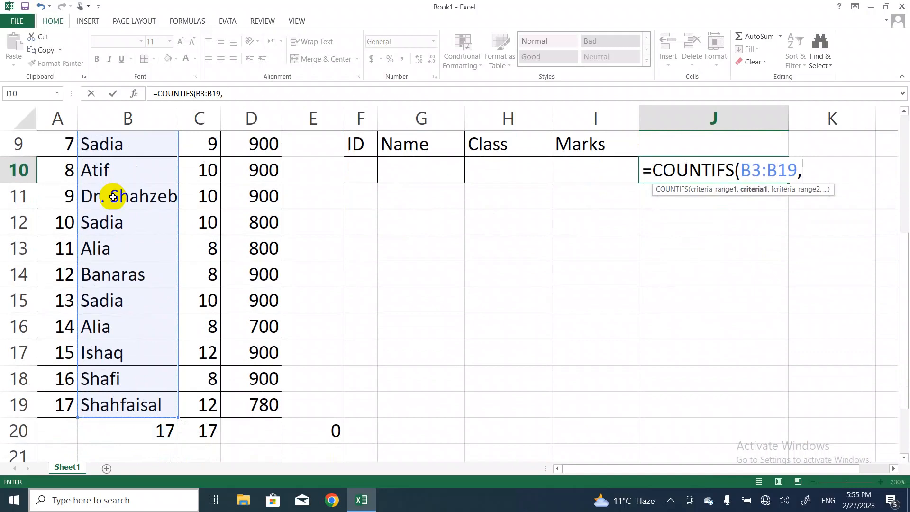
# Add G9:G10, the Name column of the COUNTIFS criteria table, as the formula's first criterion
pyautogui.click(402, 144)
pyautogui.hotkey('shift', 'Down')
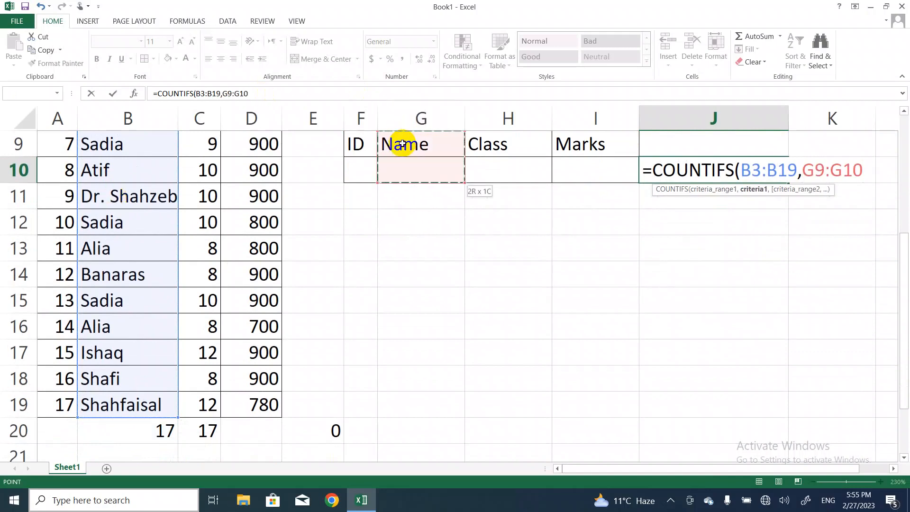
pyautogui.write(',')
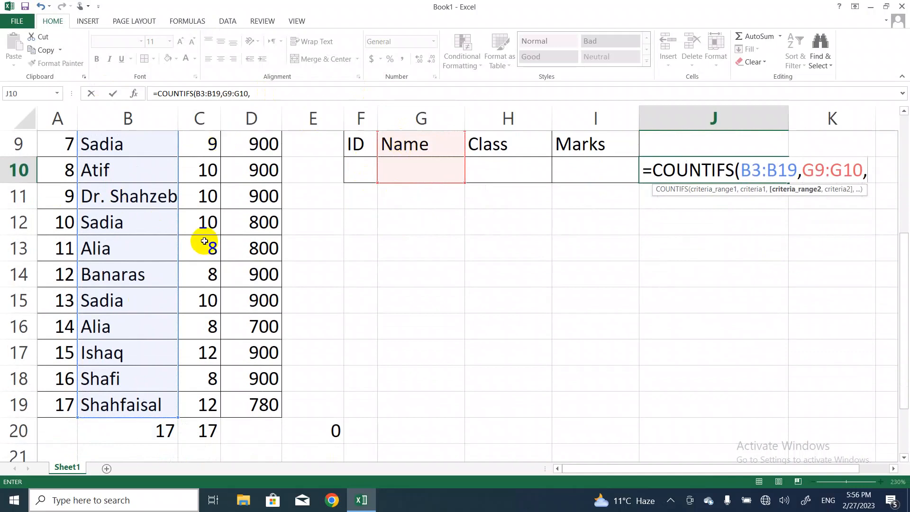
# Add the Class values in C3:C19 as the second criteria range of the COUNTIFS formula
pyautogui.press('Up')
pyautogui.press('Up')
pyautogui.press('Up')
pyautogui.press('Up')
pyautogui.press('Up')
pyautogui.press('Up')
pyautogui.press('Up')
pyautogui.press('Up')
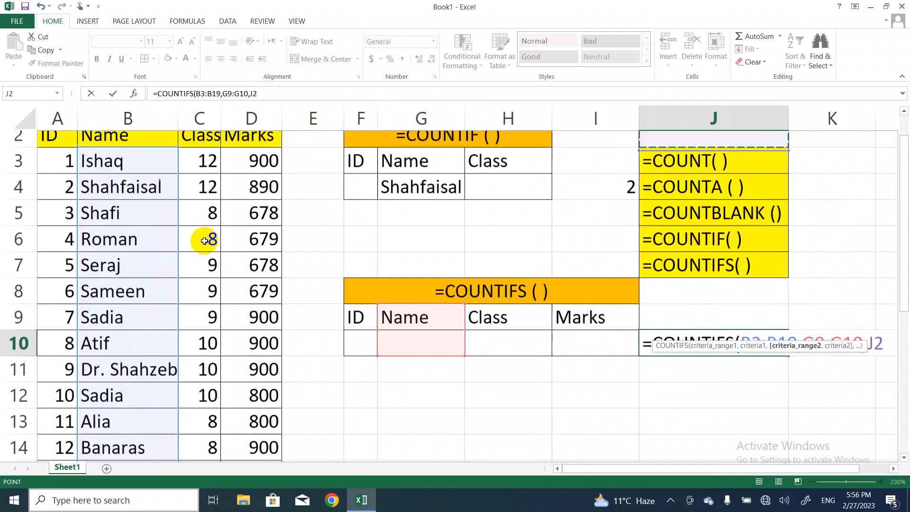
pyautogui.press('Up')
pyautogui.click(200, 197)
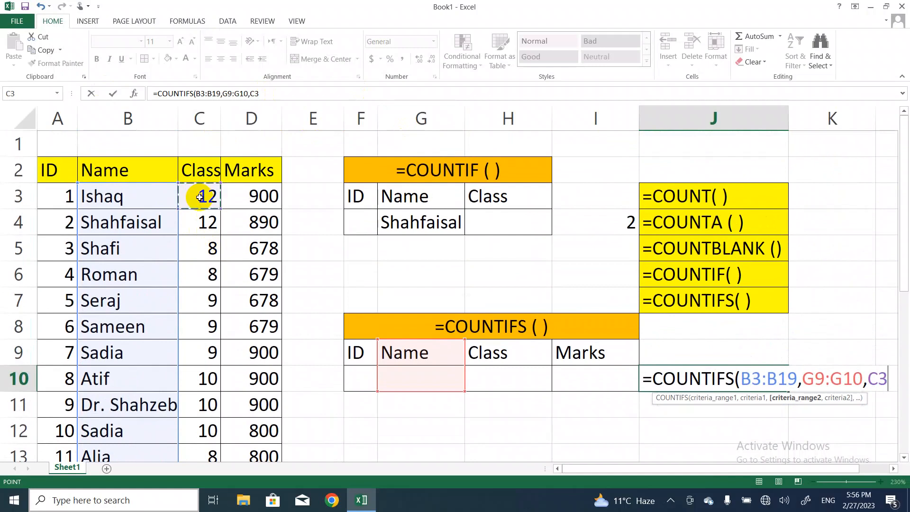
pyautogui.hotkey('shift', 'Down')
pyautogui.hotkey('shift', 'Down')
pyautogui.hotkey('shift', 'Down')
pyautogui.hotkey('shift', 'Down')
pyautogui.hotkey('shift', 'Down')
pyautogui.hotkey('shift', 'Down')
pyautogui.hotkey('shift', 'Down')
pyautogui.hotkey('shift', 'Down')
pyautogui.hotkey('shift', 'Down')
pyautogui.hotkey('shift', 'Down')
pyautogui.hotkey('shift', 'Down')
pyautogui.hotkey('shift', 'Down')
pyautogui.hotkey('shift', 'Down')
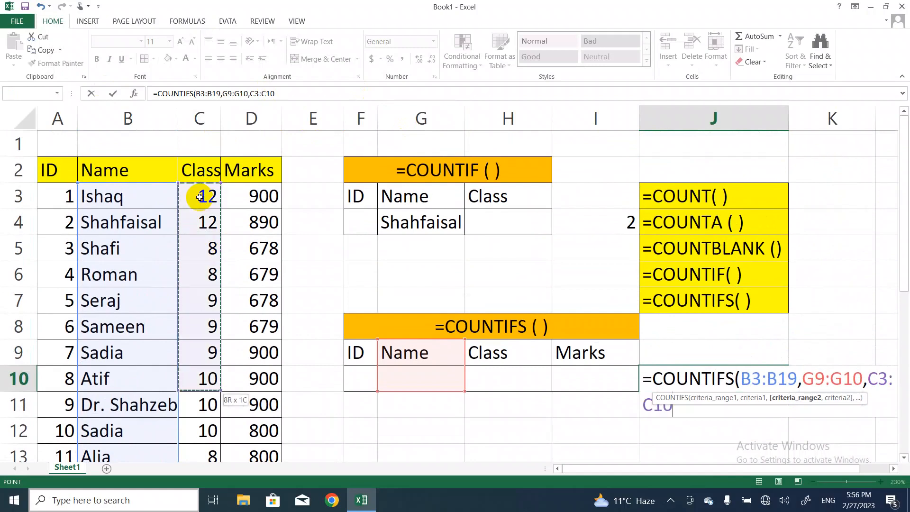
pyautogui.hotkey('shift', 'Down')
pyautogui.hotkey('shift', 'Down')
pyautogui.hotkey('shift', 'Down')
pyautogui.hotkey('shift', 'Down')
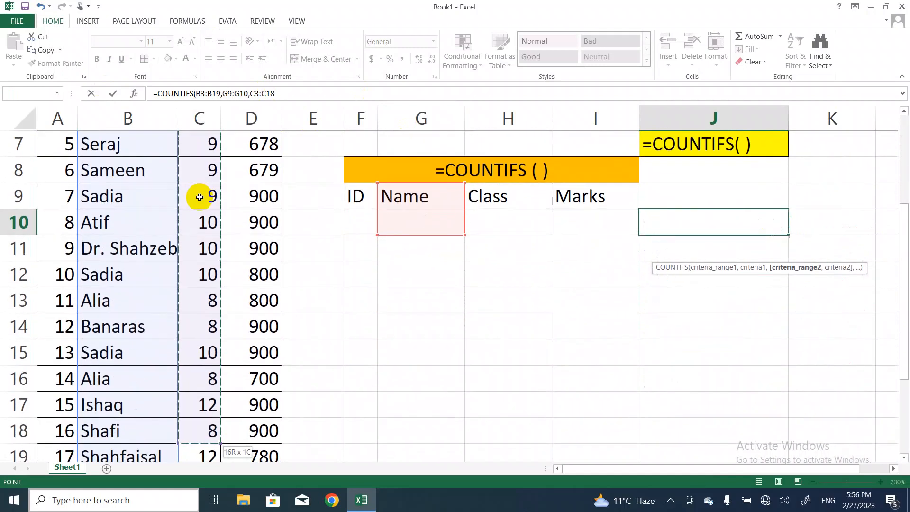
pyautogui.hotkey('shift', 'Up')
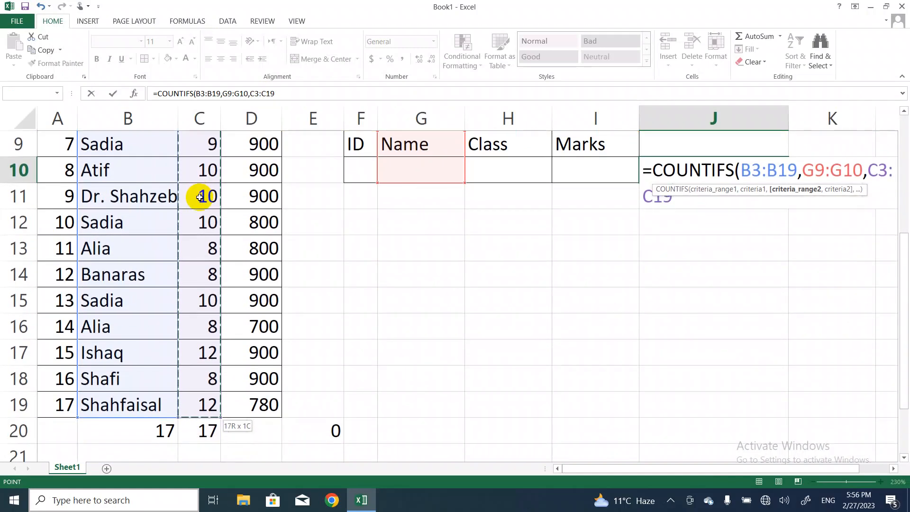
pyautogui.write(',')
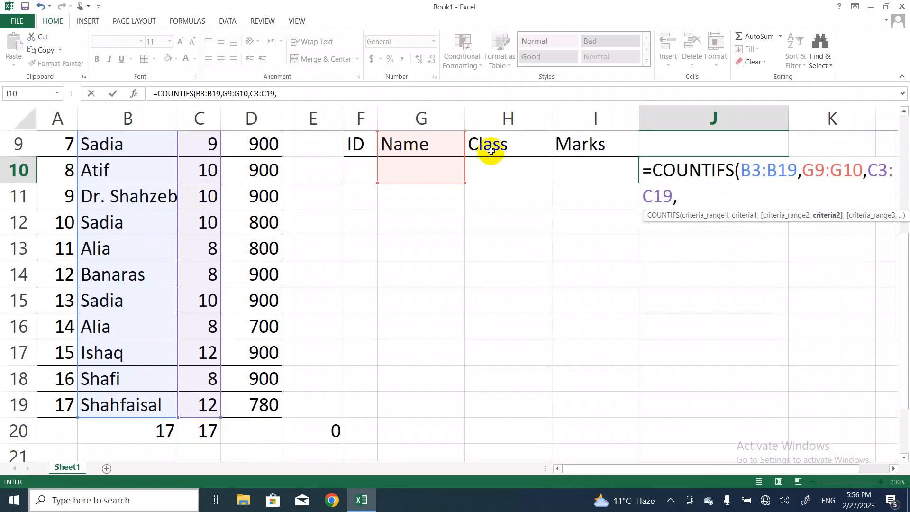
# Add H9:H10, the Class column of the criteria table, as the formula's second criterion
pyautogui.click(493, 147)
pyautogui.hotkey('shift', 'Down')
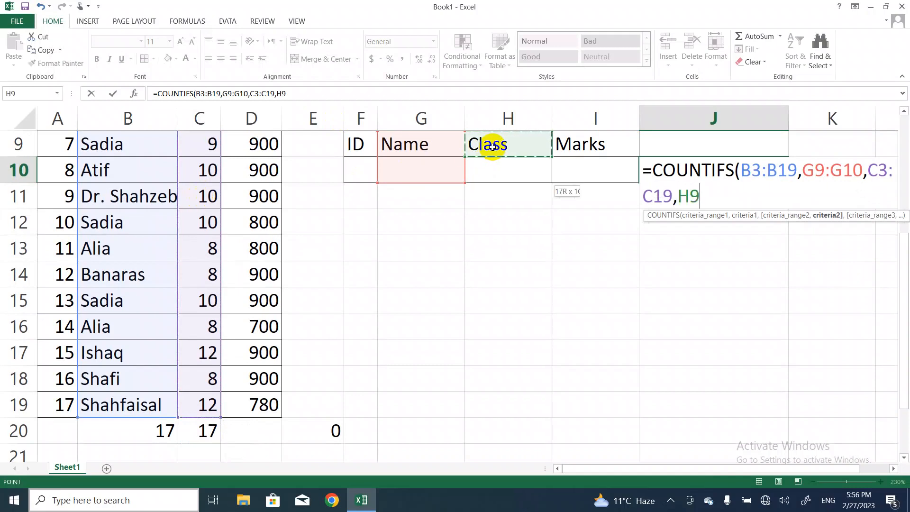
pyautogui.write(',')
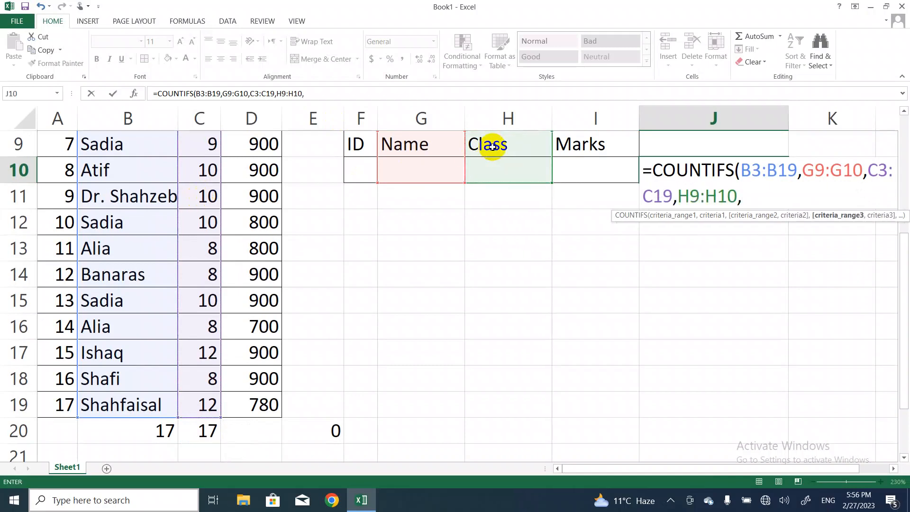
# Add the Marks values in D3:D19 as the third criteria range of the COUNTIFS formula
pyautogui.click(253, 149)
pyautogui.scroll(3, 253, 149)
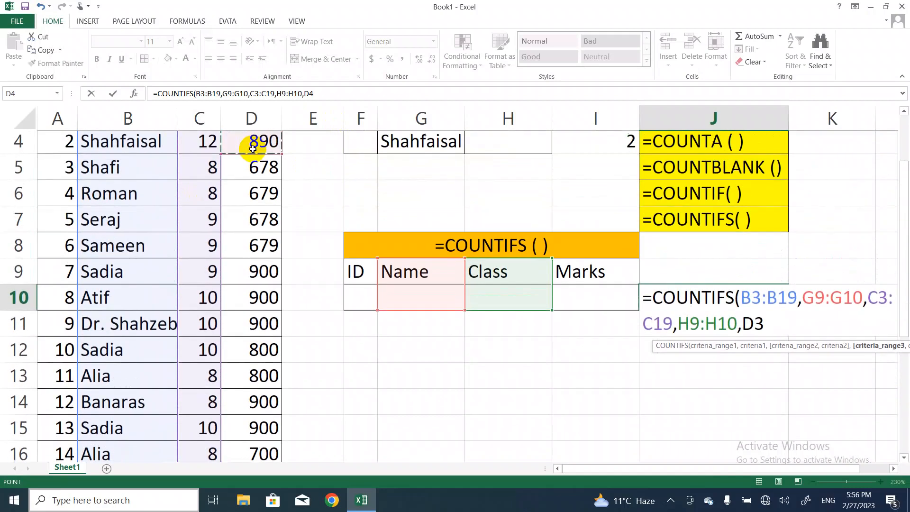
pyautogui.press('Down')
pyautogui.press('Down')
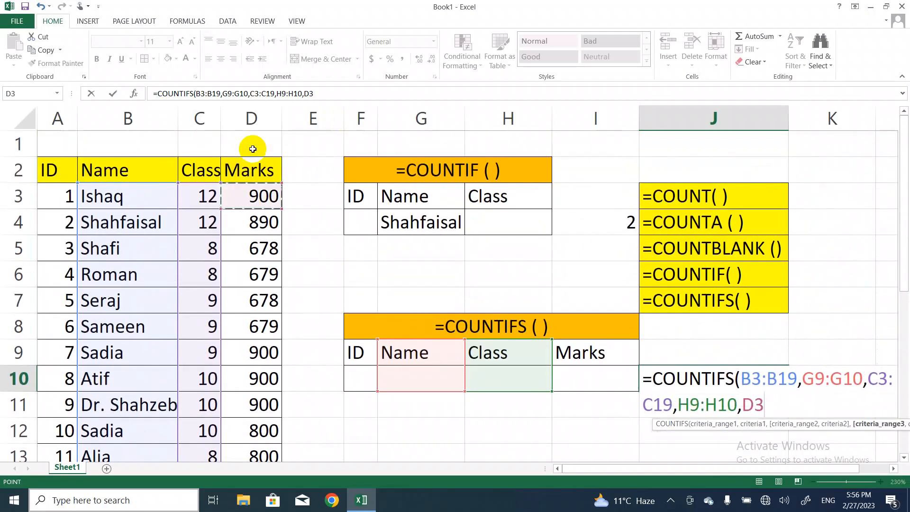
pyautogui.hotkey('shift', 'Down')
pyautogui.hotkey('shift', 'Down')
pyautogui.hotkey('shift', 'Down')
pyautogui.hotkey('shift', 'Down')
pyautogui.hotkey('shift', 'Down')
pyautogui.hotkey('shift', 'Down')
pyautogui.hotkey('shift', 'Down')
pyautogui.hotkey('shift', 'Down')
pyautogui.hotkey('shift', 'Down')
pyautogui.hotkey('shift', 'Down')
pyautogui.hotkey('shift', 'Down')
pyautogui.hotkey('shift', 'Down')
pyautogui.hotkey('shift', 'Down')
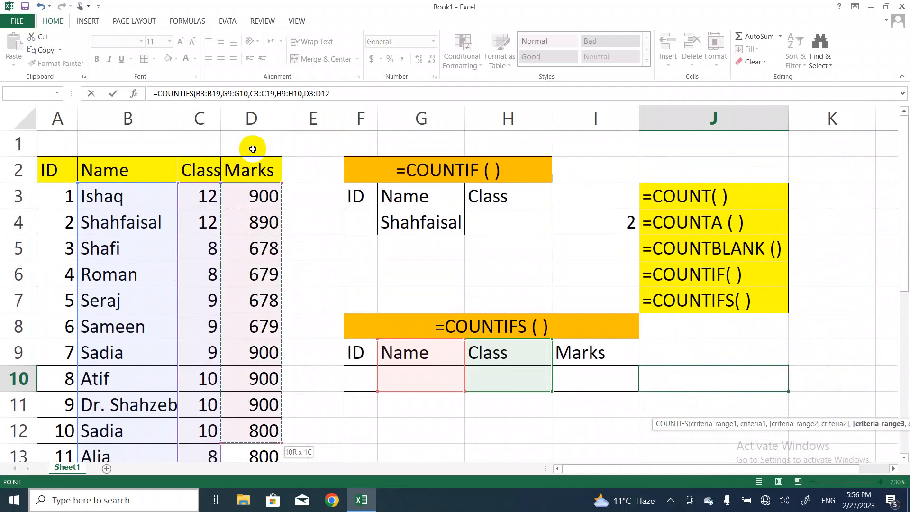
pyautogui.hotkey('shift', 'Down')
pyautogui.hotkey('shift', 'Down')
pyautogui.hotkey('shift', 'Down')
pyautogui.hotkey('shift', 'Down')
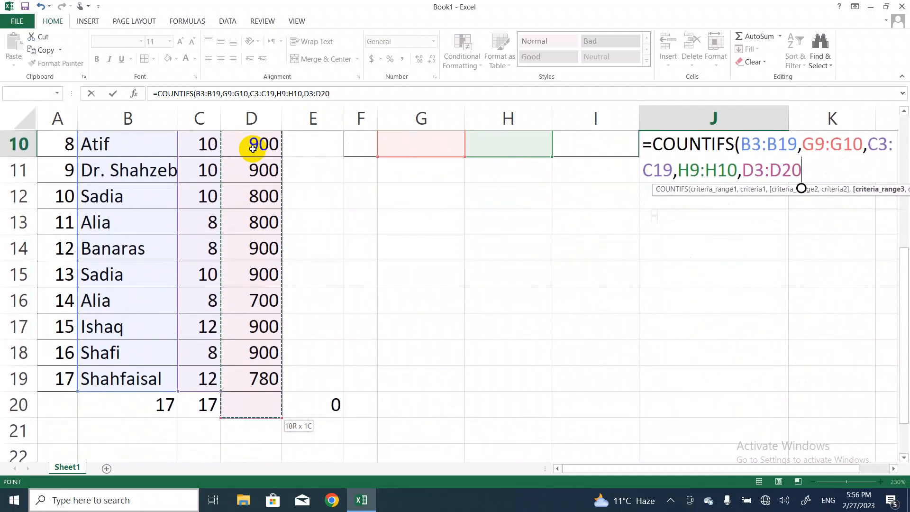
pyautogui.hotkey('shift', 'Up')
pyautogui.write(',')
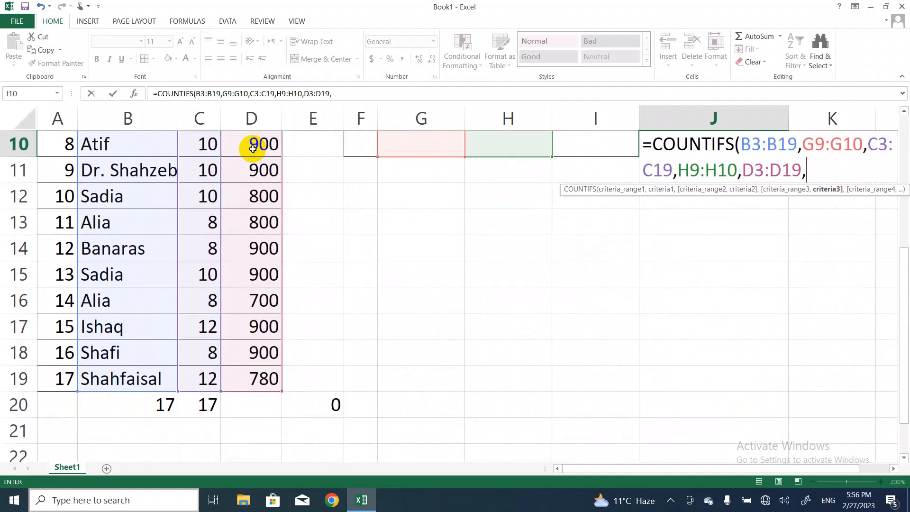
# Add I9:I10, the Marks column of the criteria table, as the third criterion and complete the COUNTIFS formula
pyautogui.press('Up')
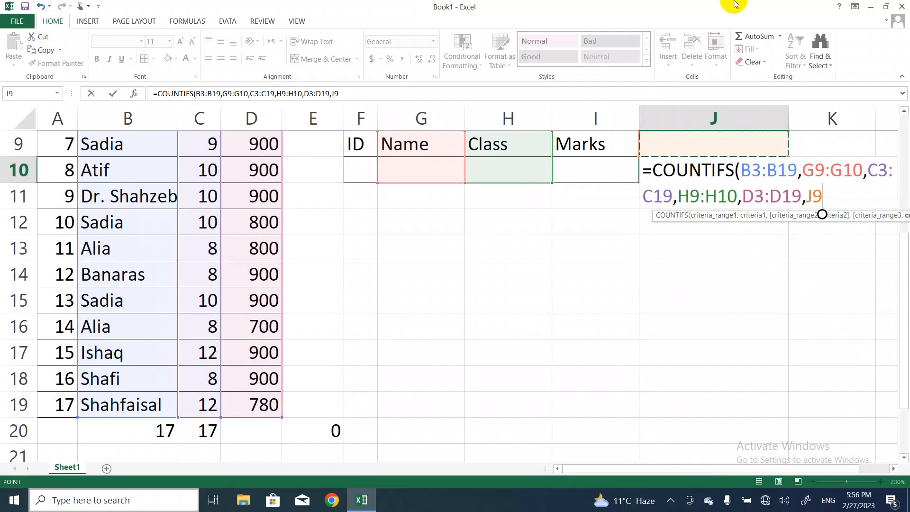
pyautogui.press('Left')
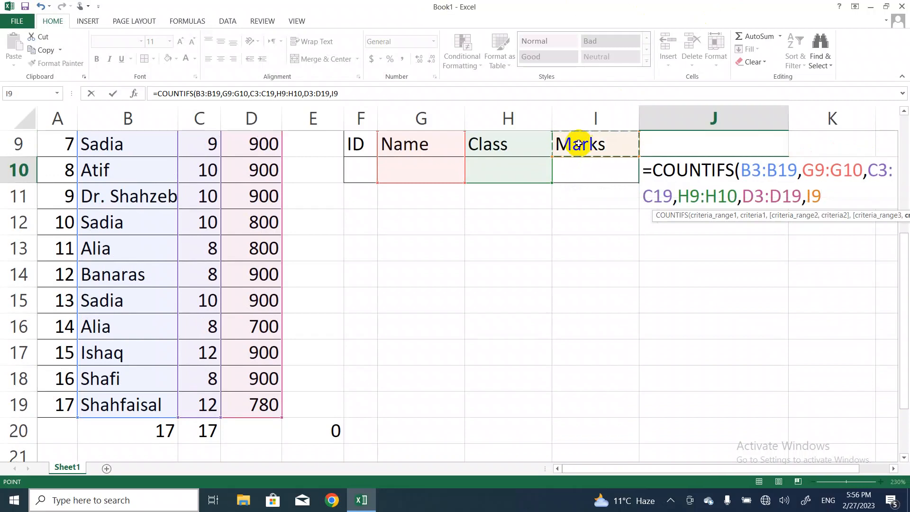
pyautogui.hotkey('shift', 'Down')
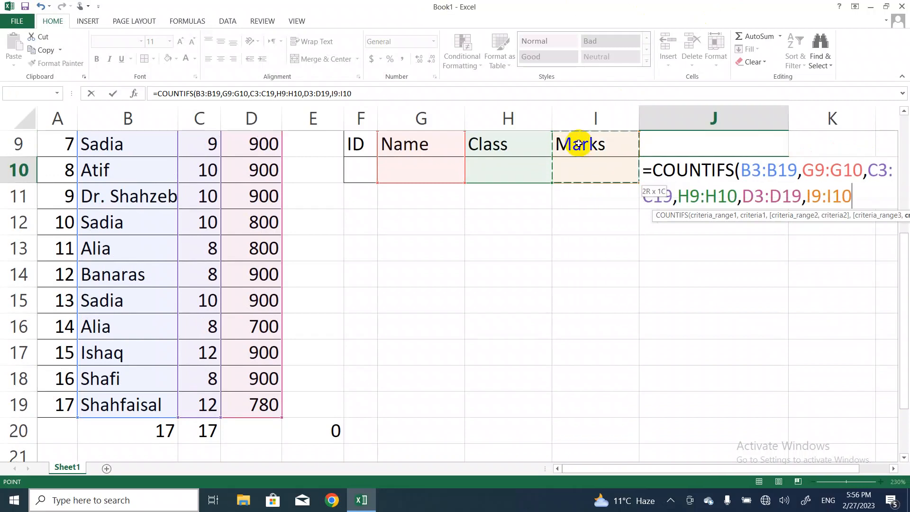
pyautogui.write(')')
pyautogui.press('Return')
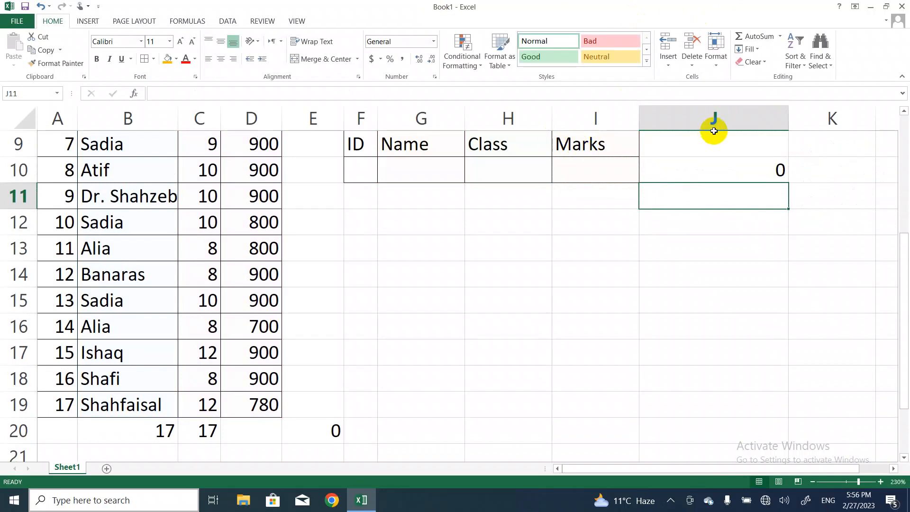
# Fill the COUNTIFS criteria in row 10 with the name of the student with ID 5, class 9 and marks 678
pyautogui.click(571, 260)
pyautogui.press('Up')
pyautogui.press('Up')
pyautogui.press('Up')
pyautogui.press('Up')
pyautogui.press('Up')
pyautogui.press('Up')
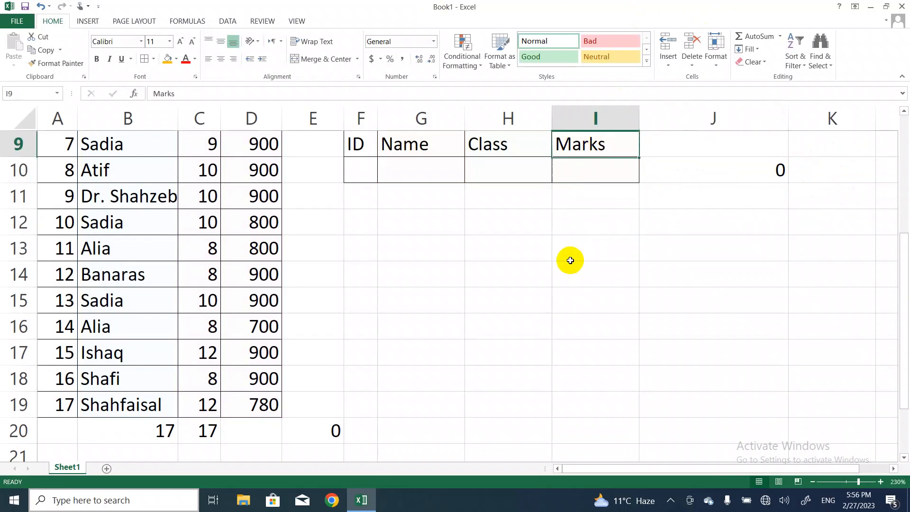
pyautogui.click(426, 223)
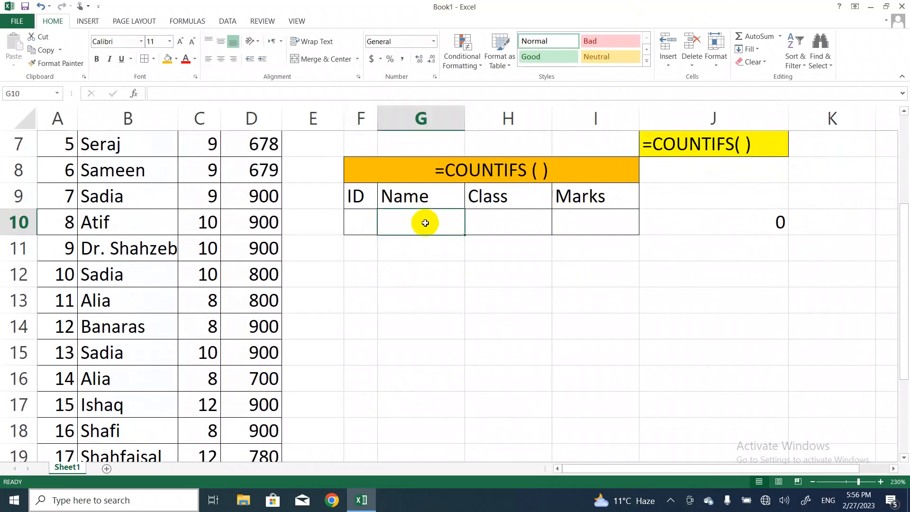
pyautogui.write('Seraj')
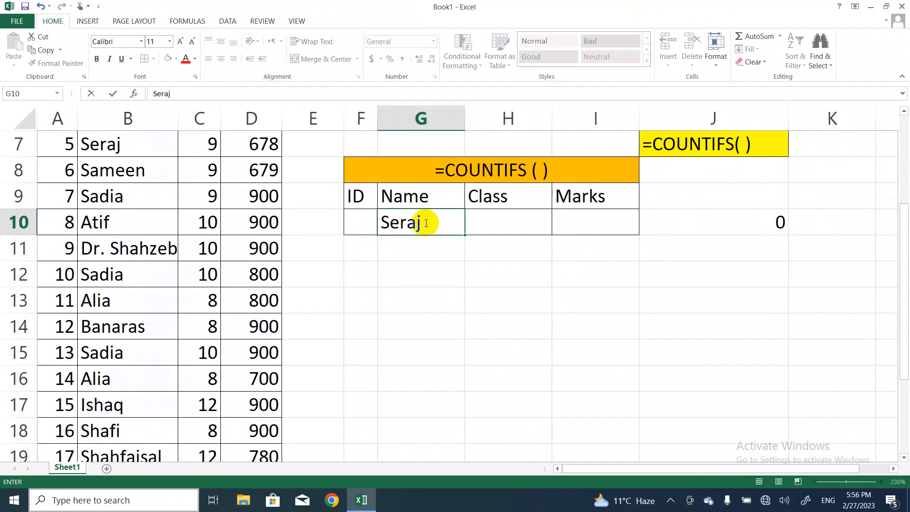
pyautogui.press('Tab')
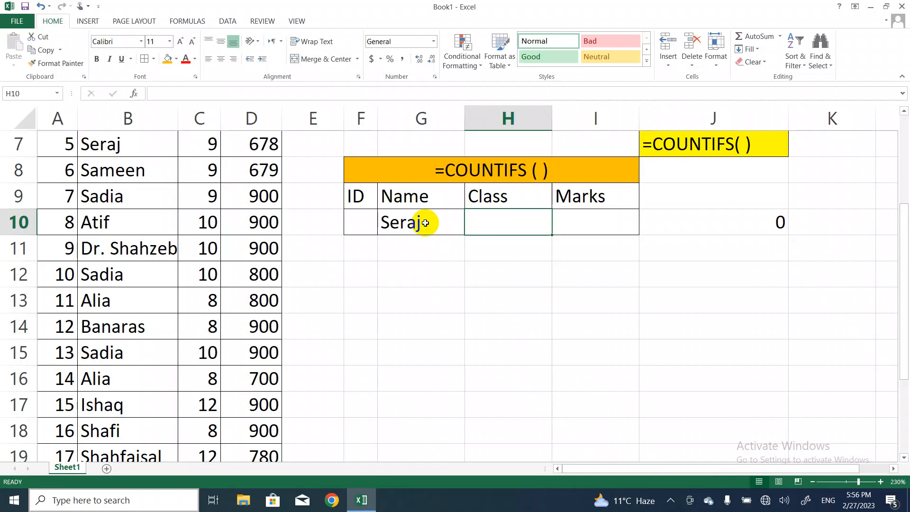
pyautogui.write('9')
pyautogui.press('Tab')
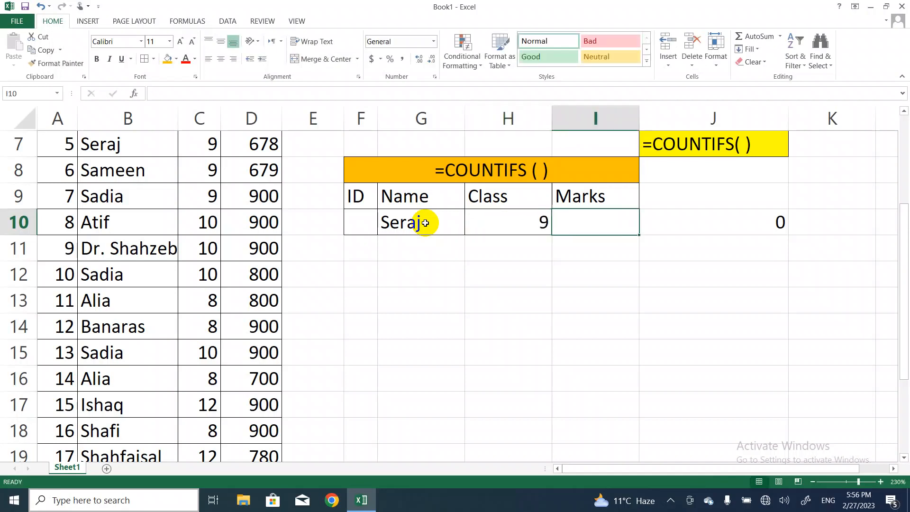
pyautogui.write('678')
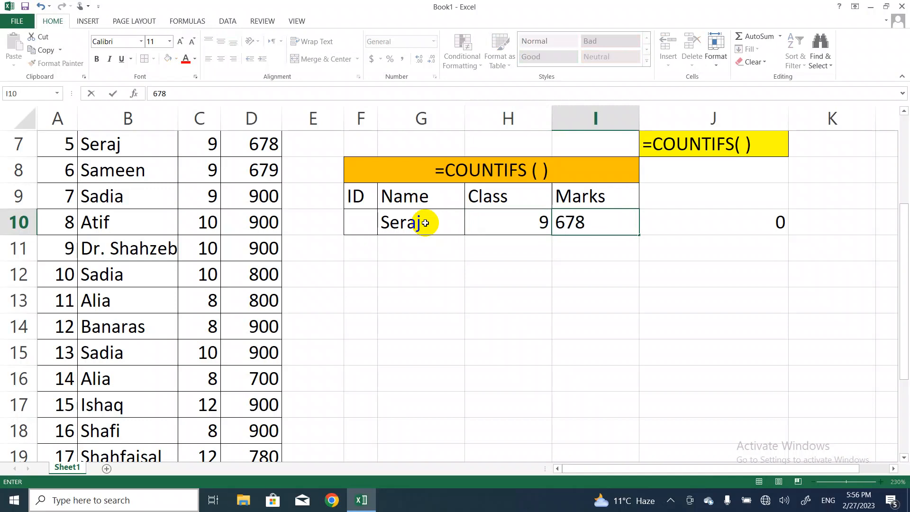
pyautogui.press('Return')
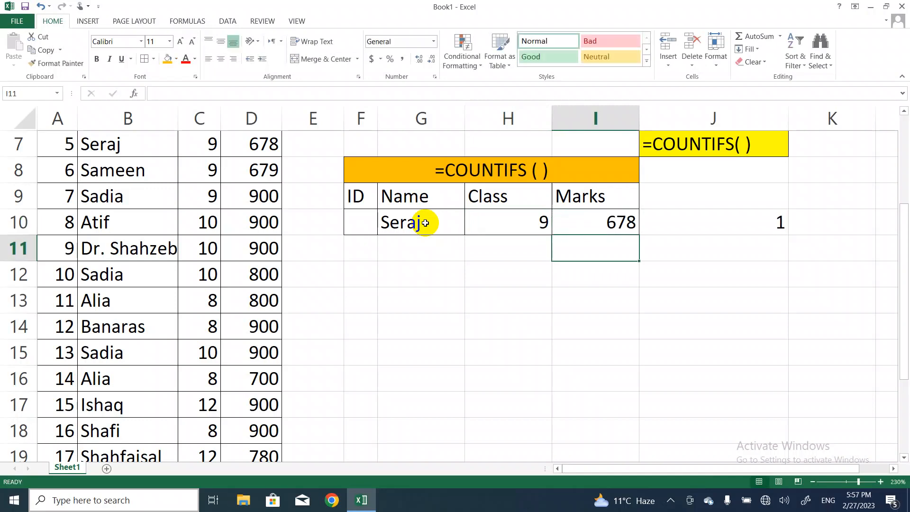
# Change the COUNTIFS criteria in row 10 to the name of the student with ID 7 and marks 900
pyautogui.click(413, 223)
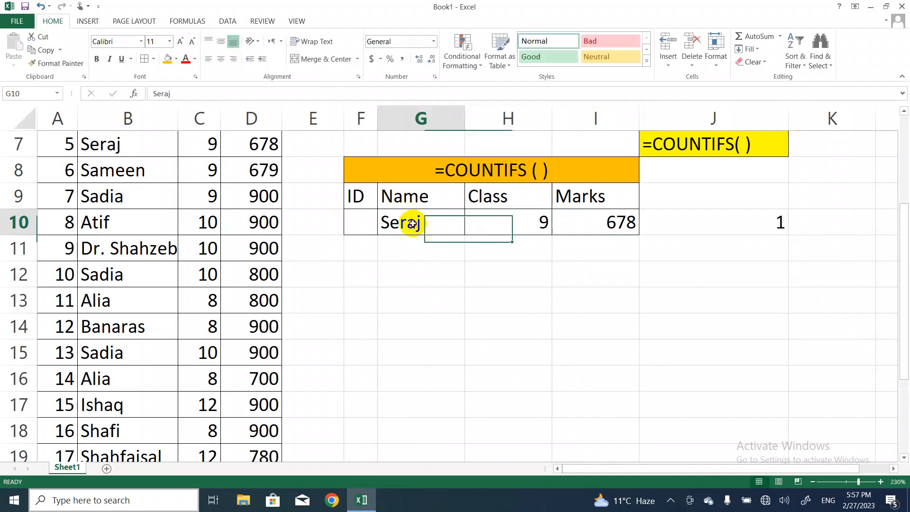
pyautogui.press('BackSpace')
pyautogui.write('sadia')
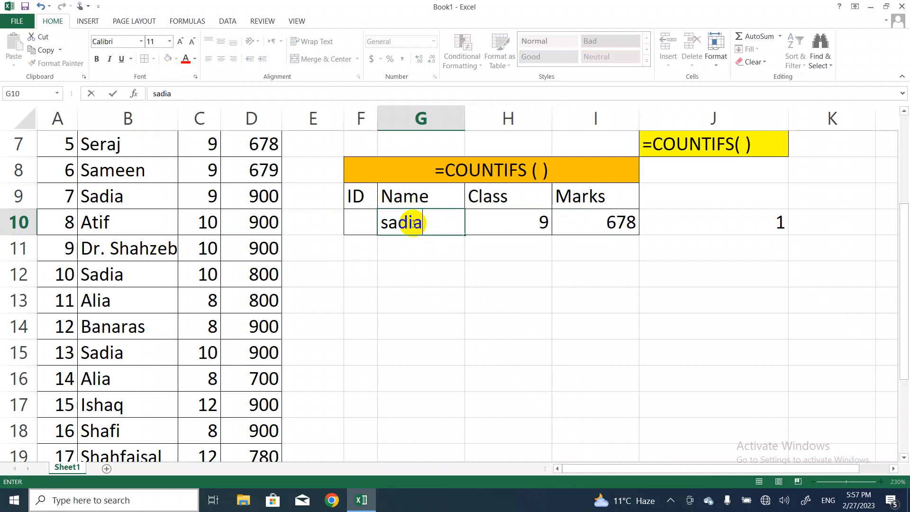
pyautogui.press('Tab')
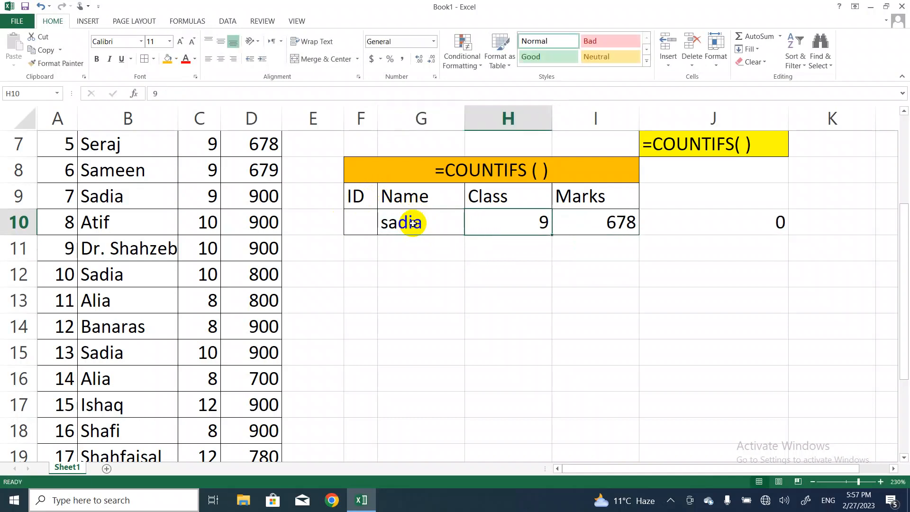
pyautogui.press('Tab')
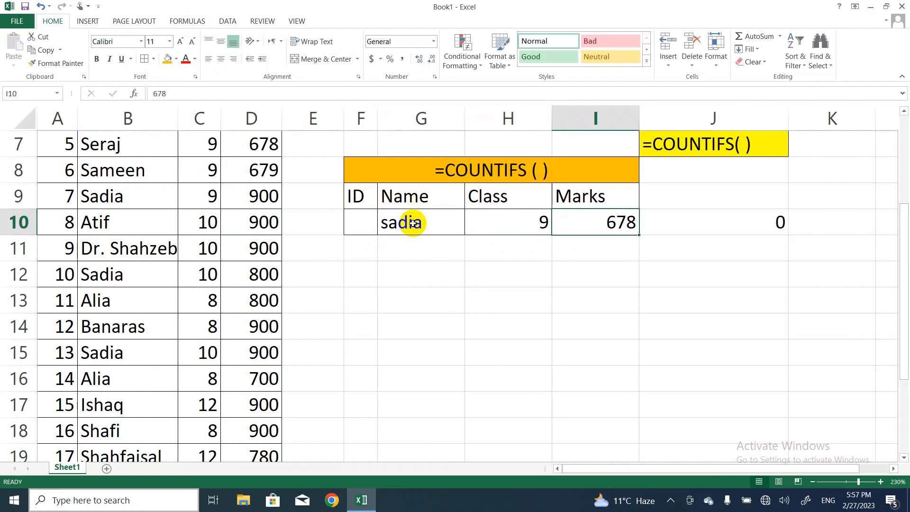
pyautogui.write('900')
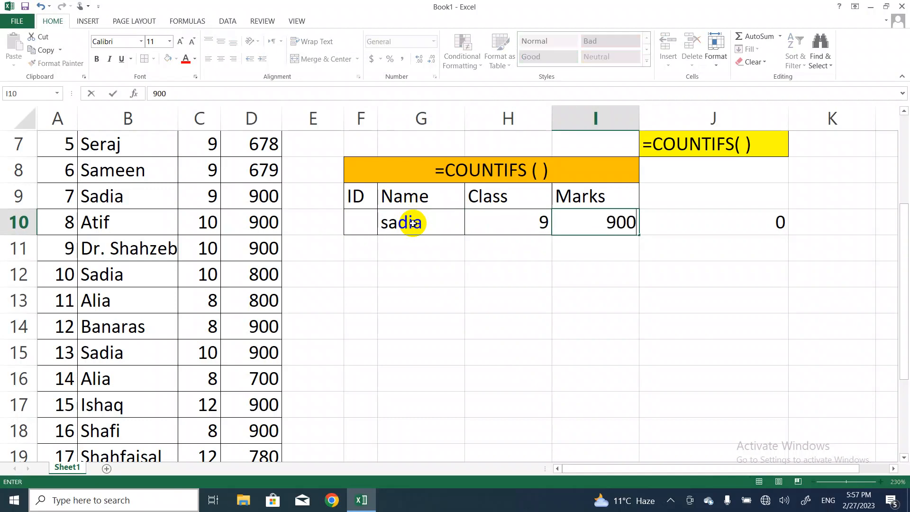
pyautogui.press('Return')
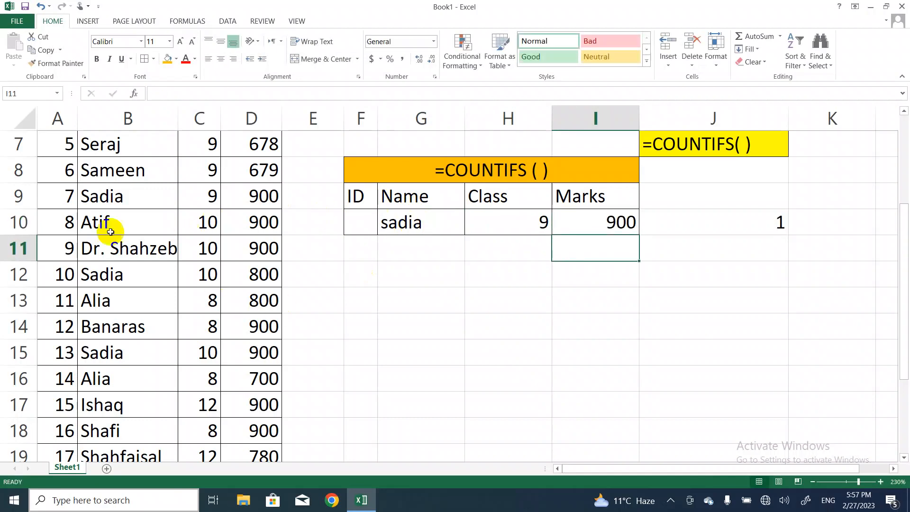
# Replace the name criterion in G10 with the name of the student with ID 16 and set the class criterion to 8
pyautogui.click(419, 228)
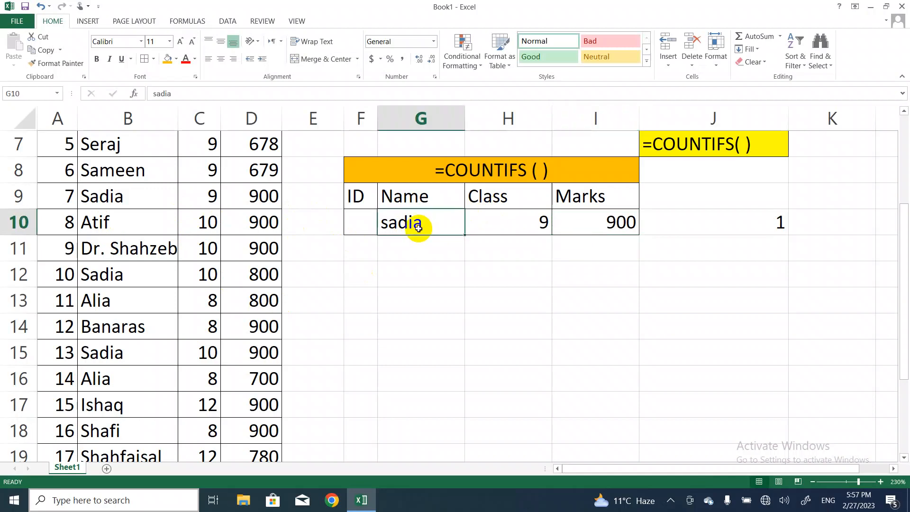
pyautogui.write('D')
pyautogui.press('BackSpace')
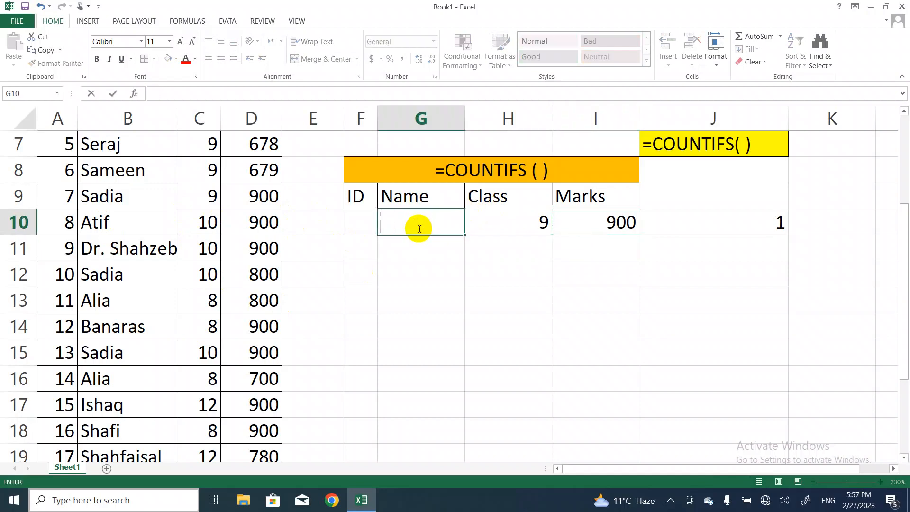
pyautogui.write('Sha')
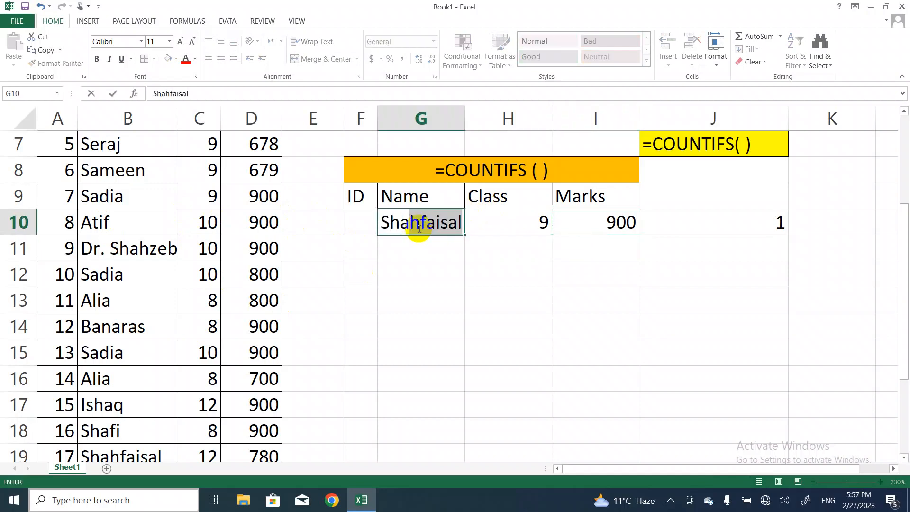
pyautogui.write('fi')
pyautogui.press('Tab')
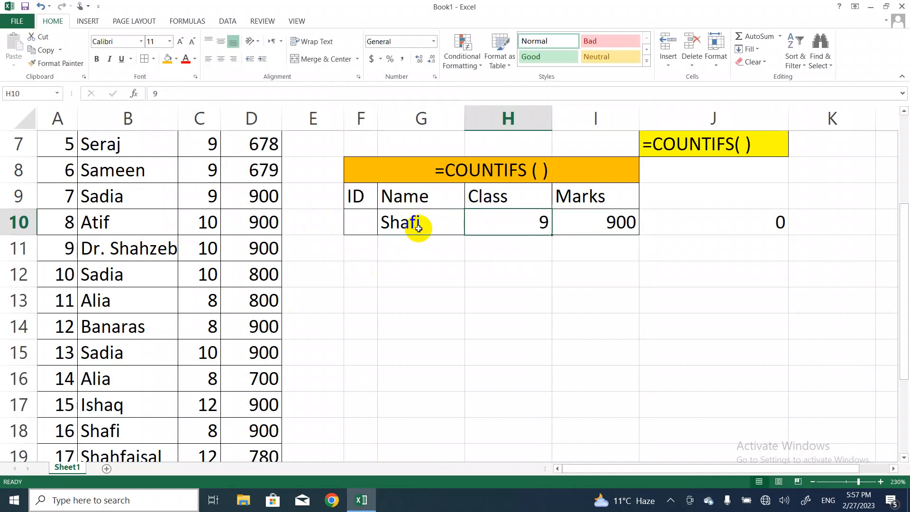
pyautogui.press('Tab')
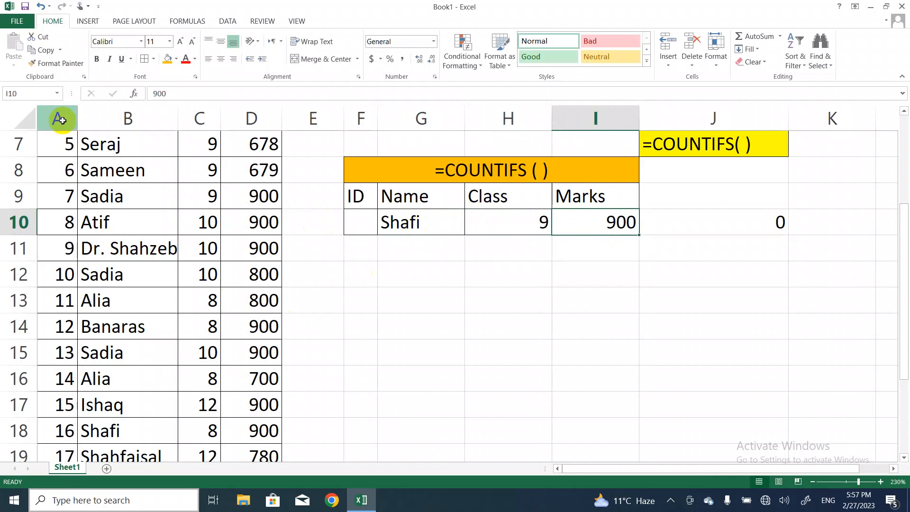
pyautogui.click(183, 273)
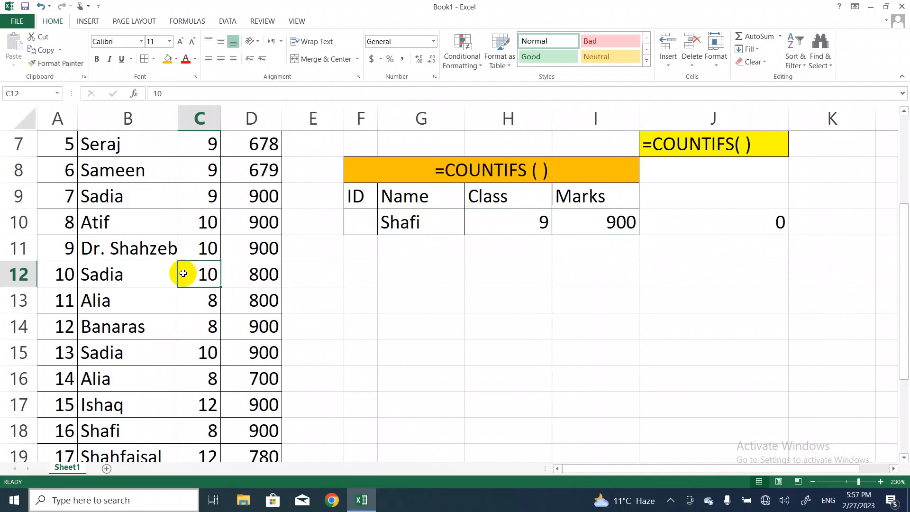
pyautogui.click(531, 228)
pyautogui.write('8')
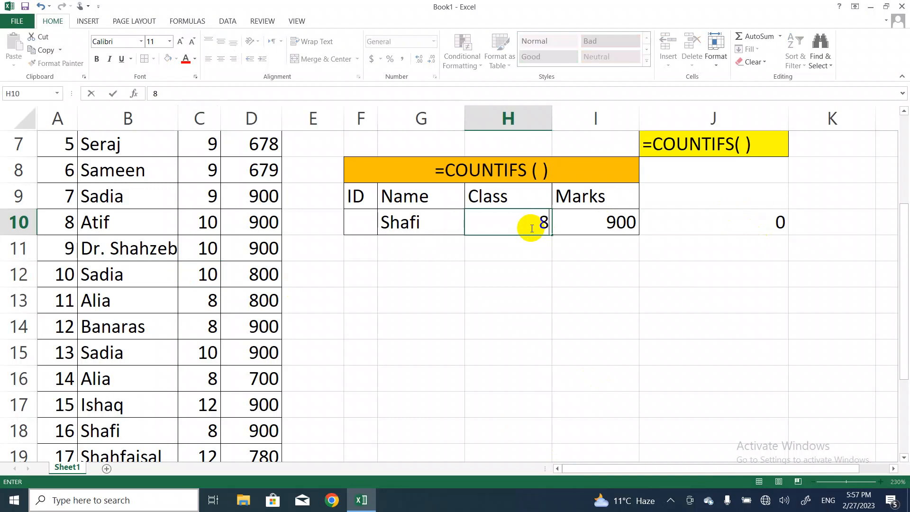
pyautogui.press('Return')
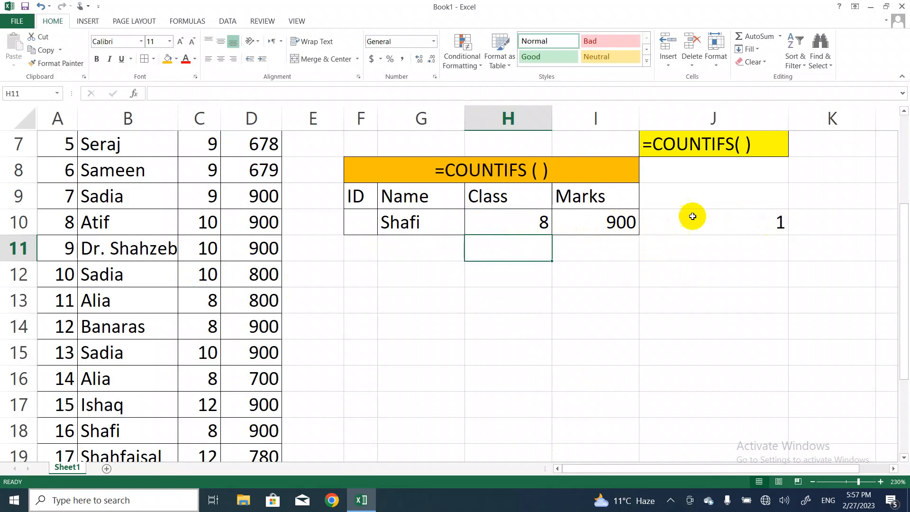
# Remove the Marks range D3:D19 and its criterion I9:I10 from the COUNTIFS formula in J10
pyautogui.click(759, 228)
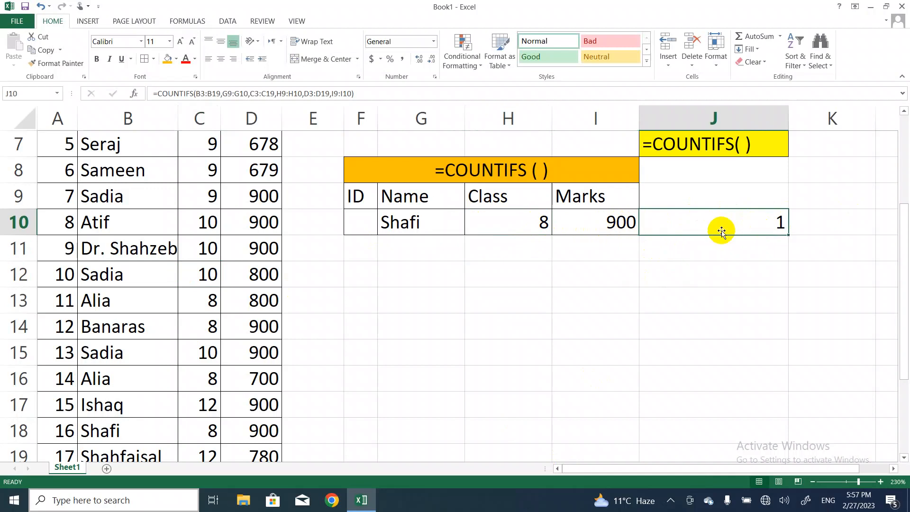
pyautogui.doubleClick(772, 223)
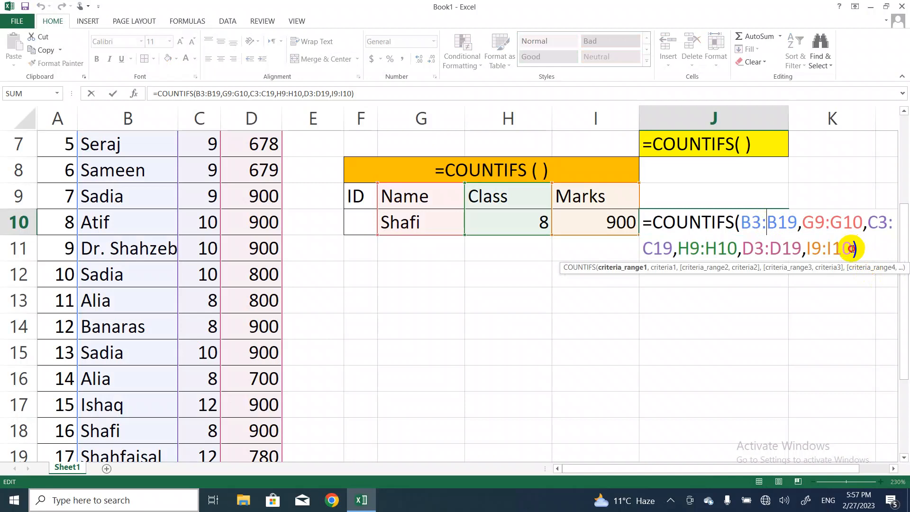
pyautogui.click(852, 248)
pyautogui.press('BackSpace')
pyautogui.press('BackSpace')
pyautogui.press('BackSpace')
pyautogui.press('BackSpace')
pyautogui.press('BackSpace')
pyautogui.press('BackSpace')
pyautogui.press('BackSpace')
pyautogui.press('BackSpace')
pyautogui.press('BackSpace')
pyautogui.press('BackSpace')
pyautogui.press('BackSpace')
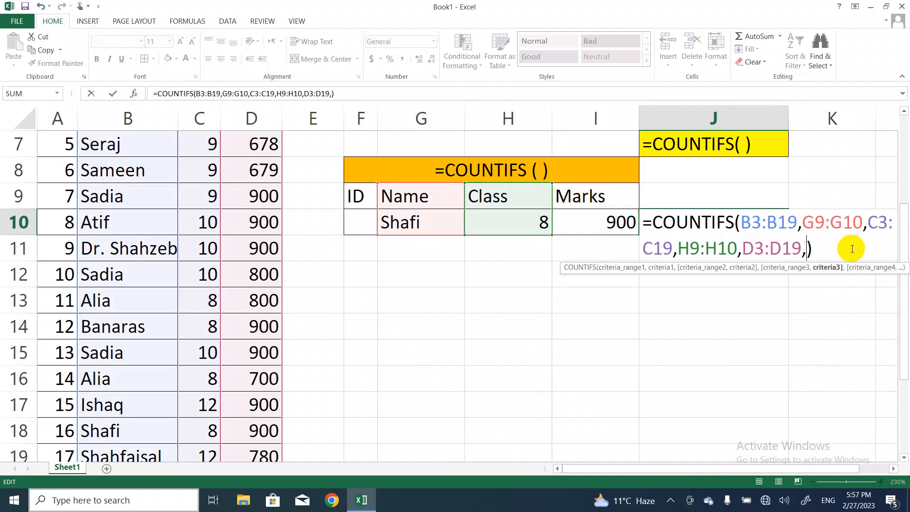
pyautogui.press('BackSpace')
pyautogui.press('BackSpace')
pyautogui.press('BackSpace')
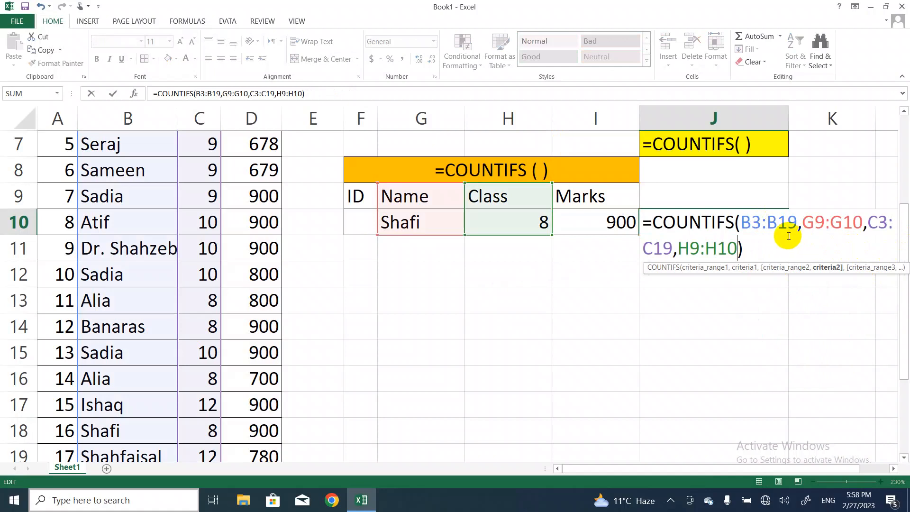
pyautogui.click(755, 248)
pyautogui.press('Return')
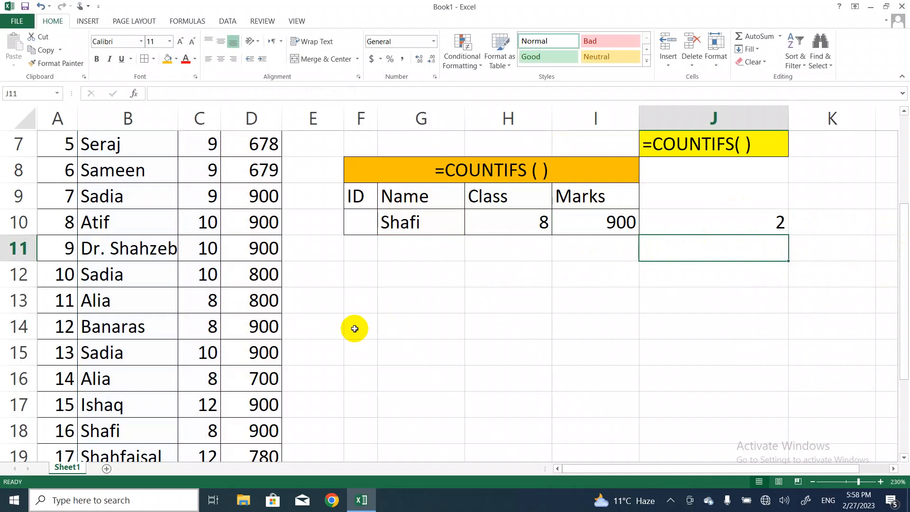
# Set the row 10 criteria to the name of the student with ID 5 and class 9, and clear the marks criterion
pyautogui.click(417, 221)
pyautogui.write('seraj')
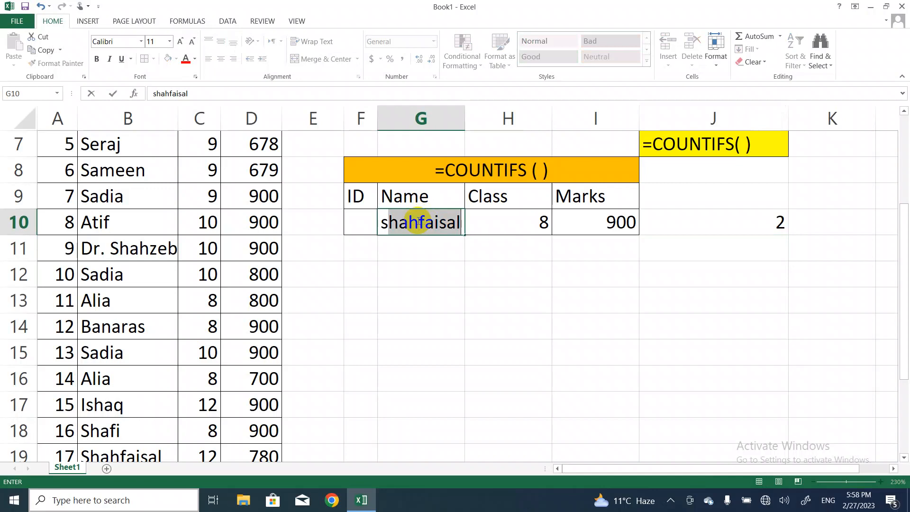
pyautogui.press('Tab')
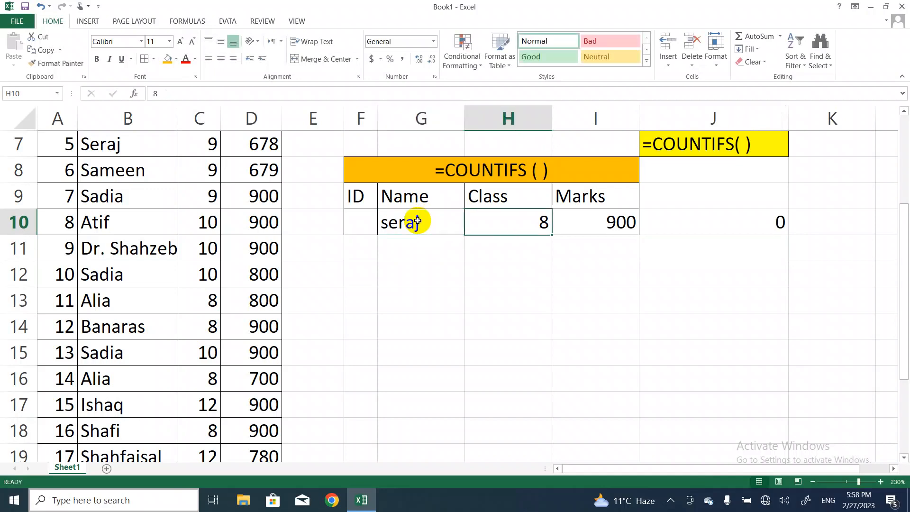
pyautogui.write('9')
pyautogui.press('Tab')
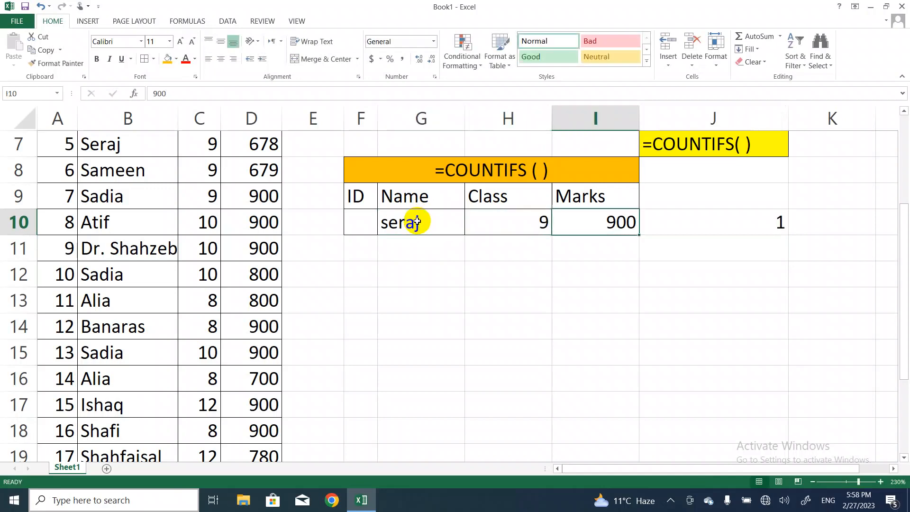
pyautogui.press('BackSpace')
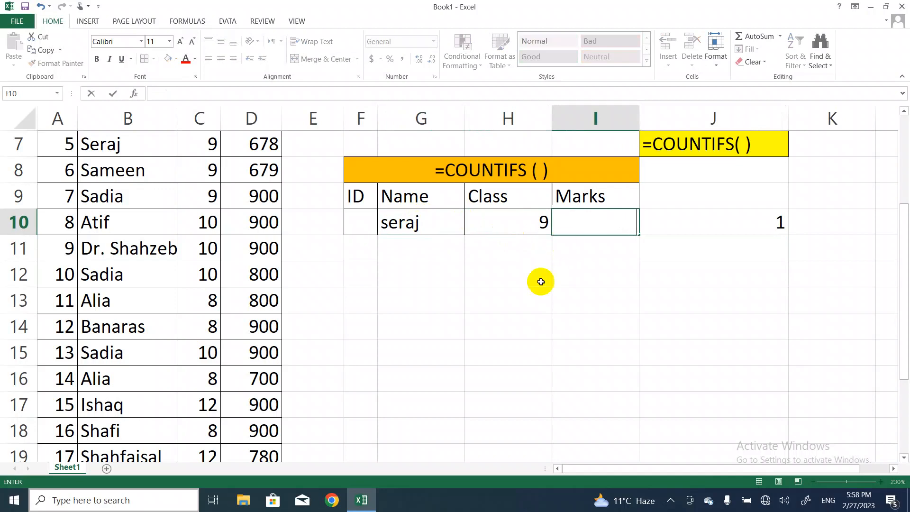
pyautogui.click(516, 282)
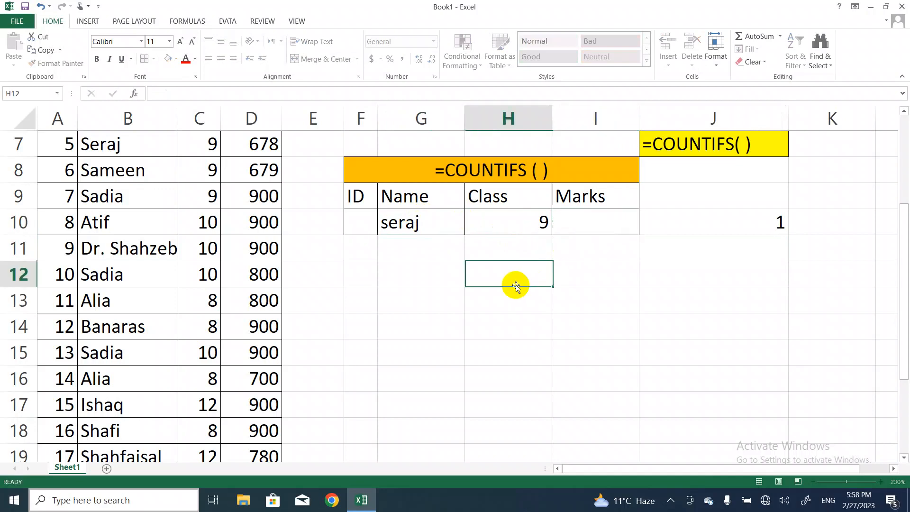
# Change the criteria to the name of the student with ID 17 and class 12, and select the COUNTIFS result in J10
pyautogui.click(543, 222)
pyautogui.click(409, 219)
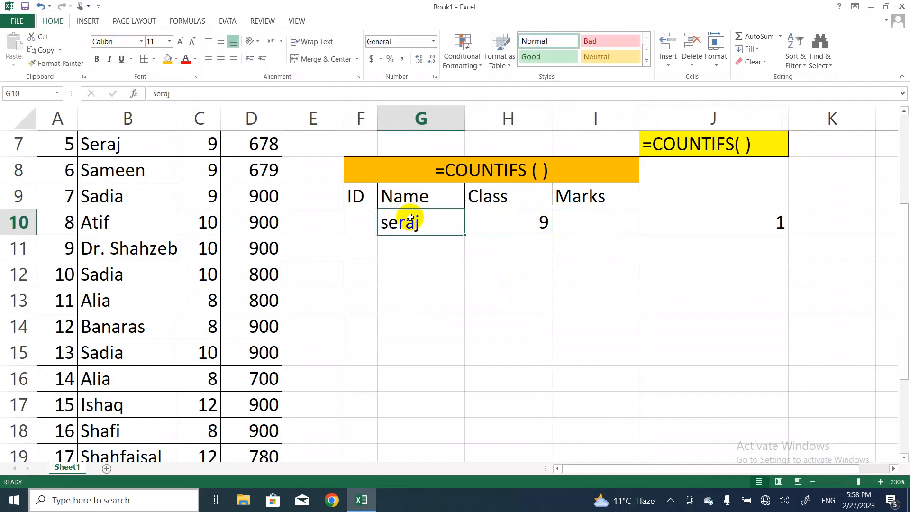
pyautogui.press('BackSpace')
pyautogui.write('Shahfaisal')
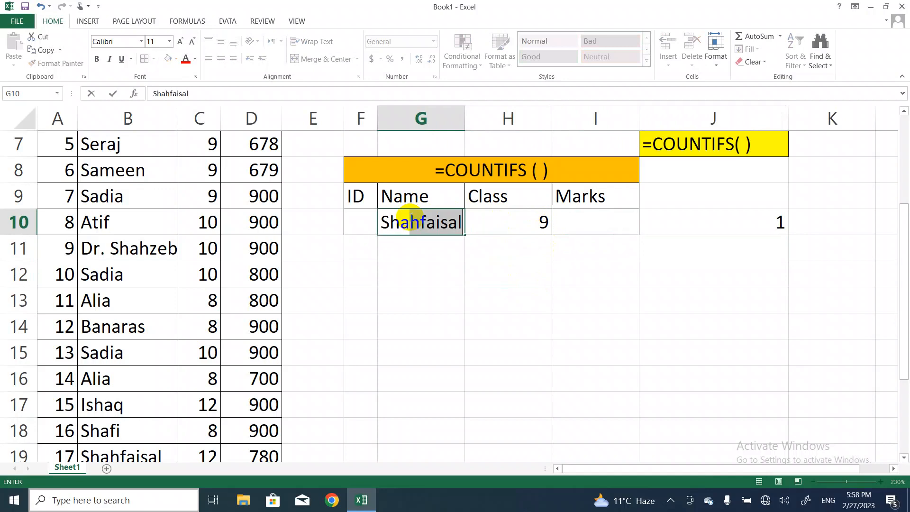
pyautogui.press('Tab')
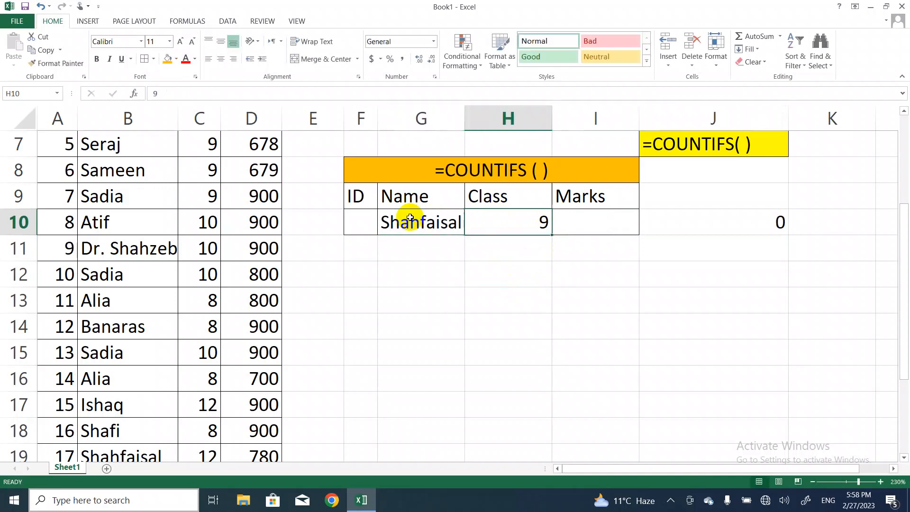
pyautogui.write('12')
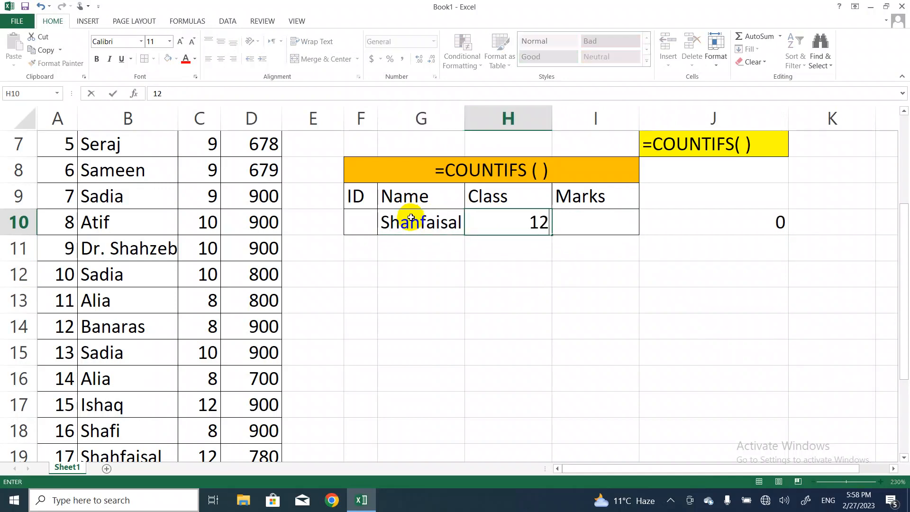
pyautogui.press('Return')
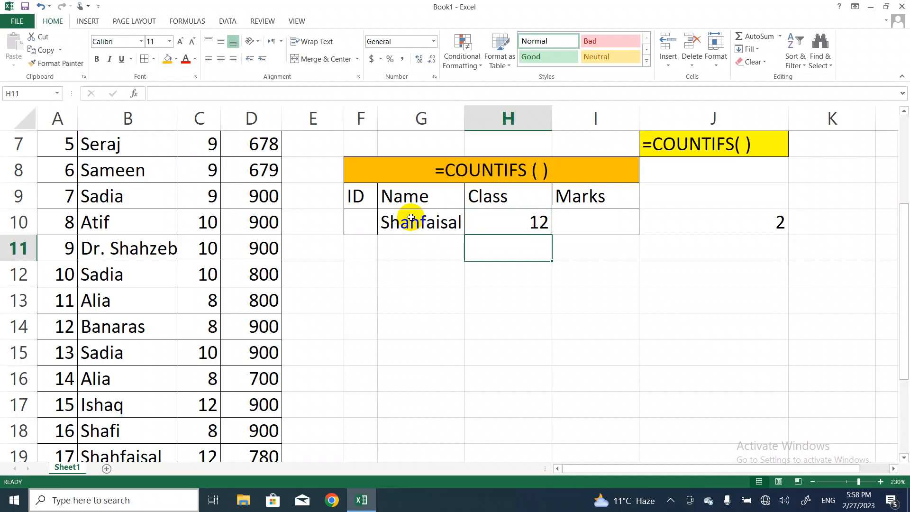
pyautogui.click(723, 227)
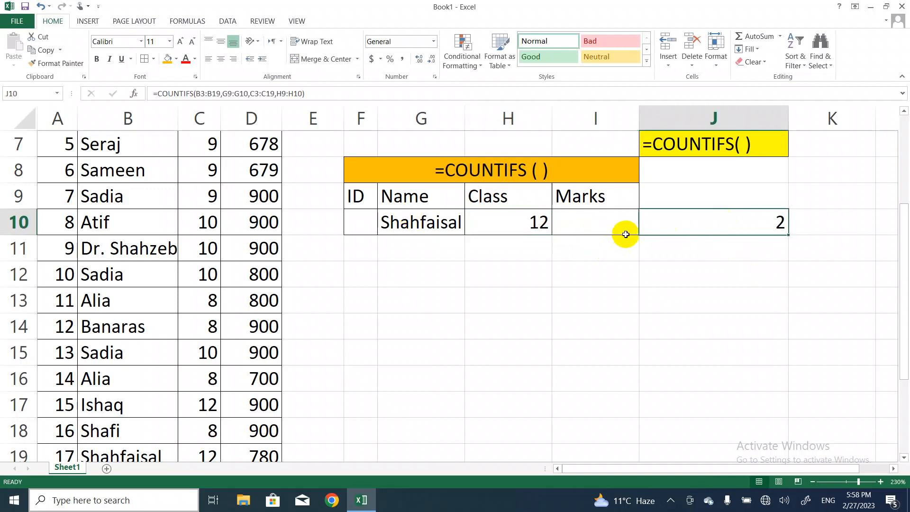